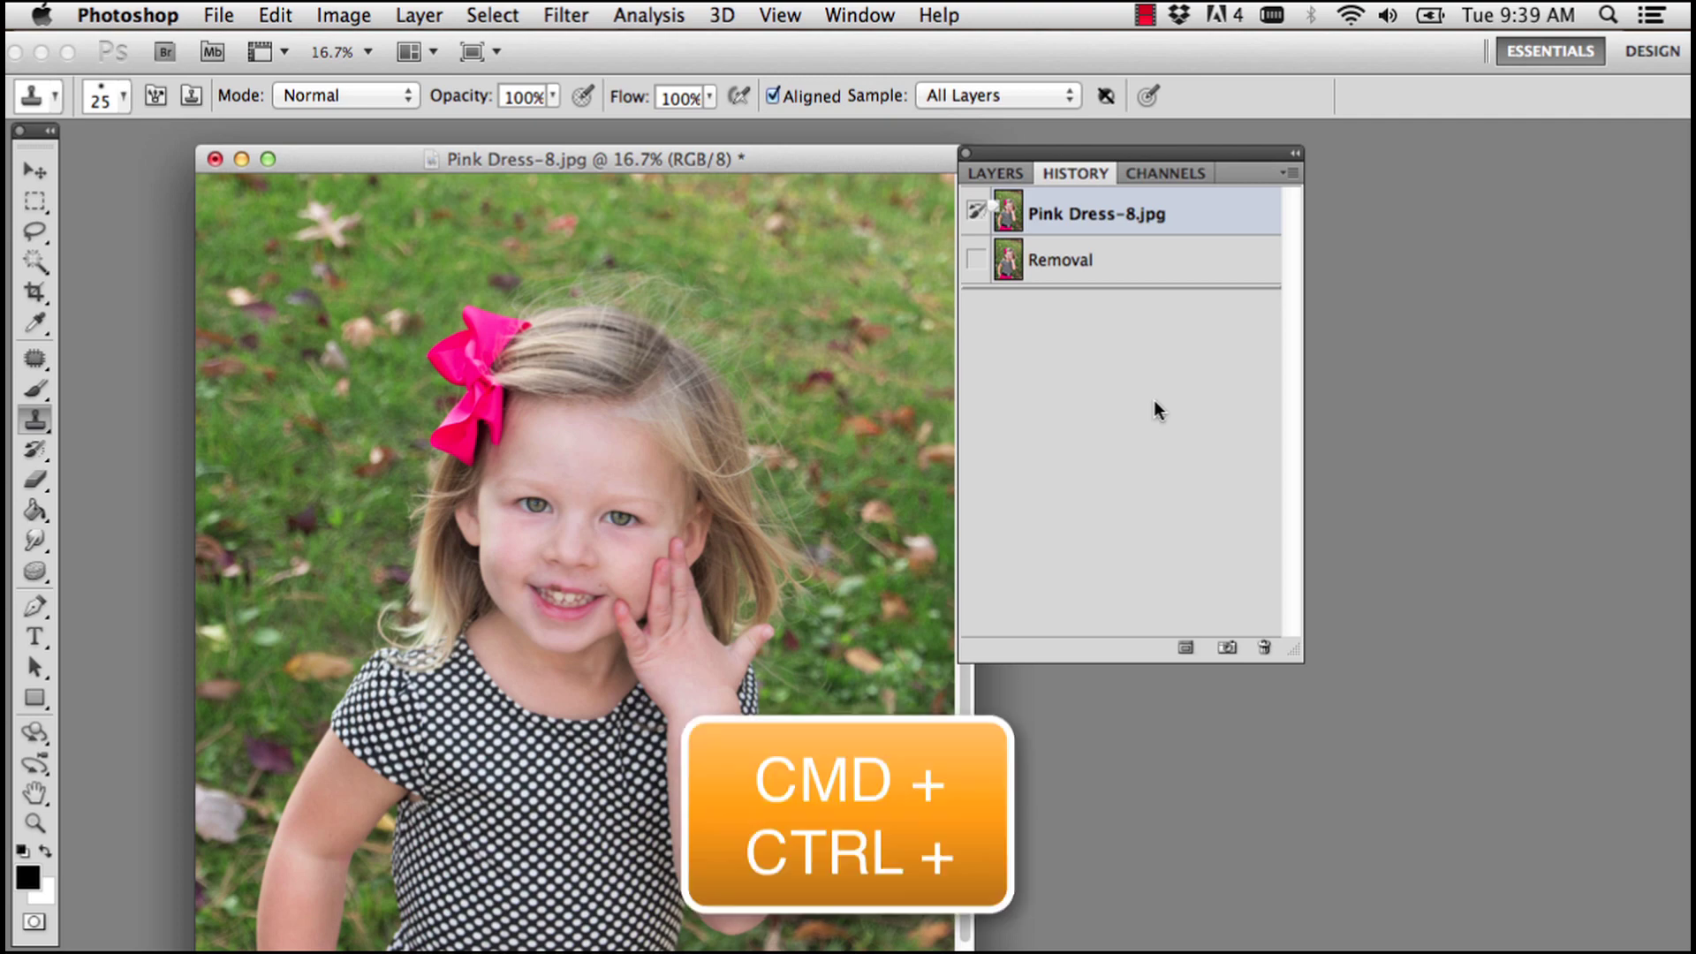
Zoom to 100% on the mouth, revert to the original photo snapshot, and show its layers.
key("super+ctrl+equal")
key("super+ctrl+equal")
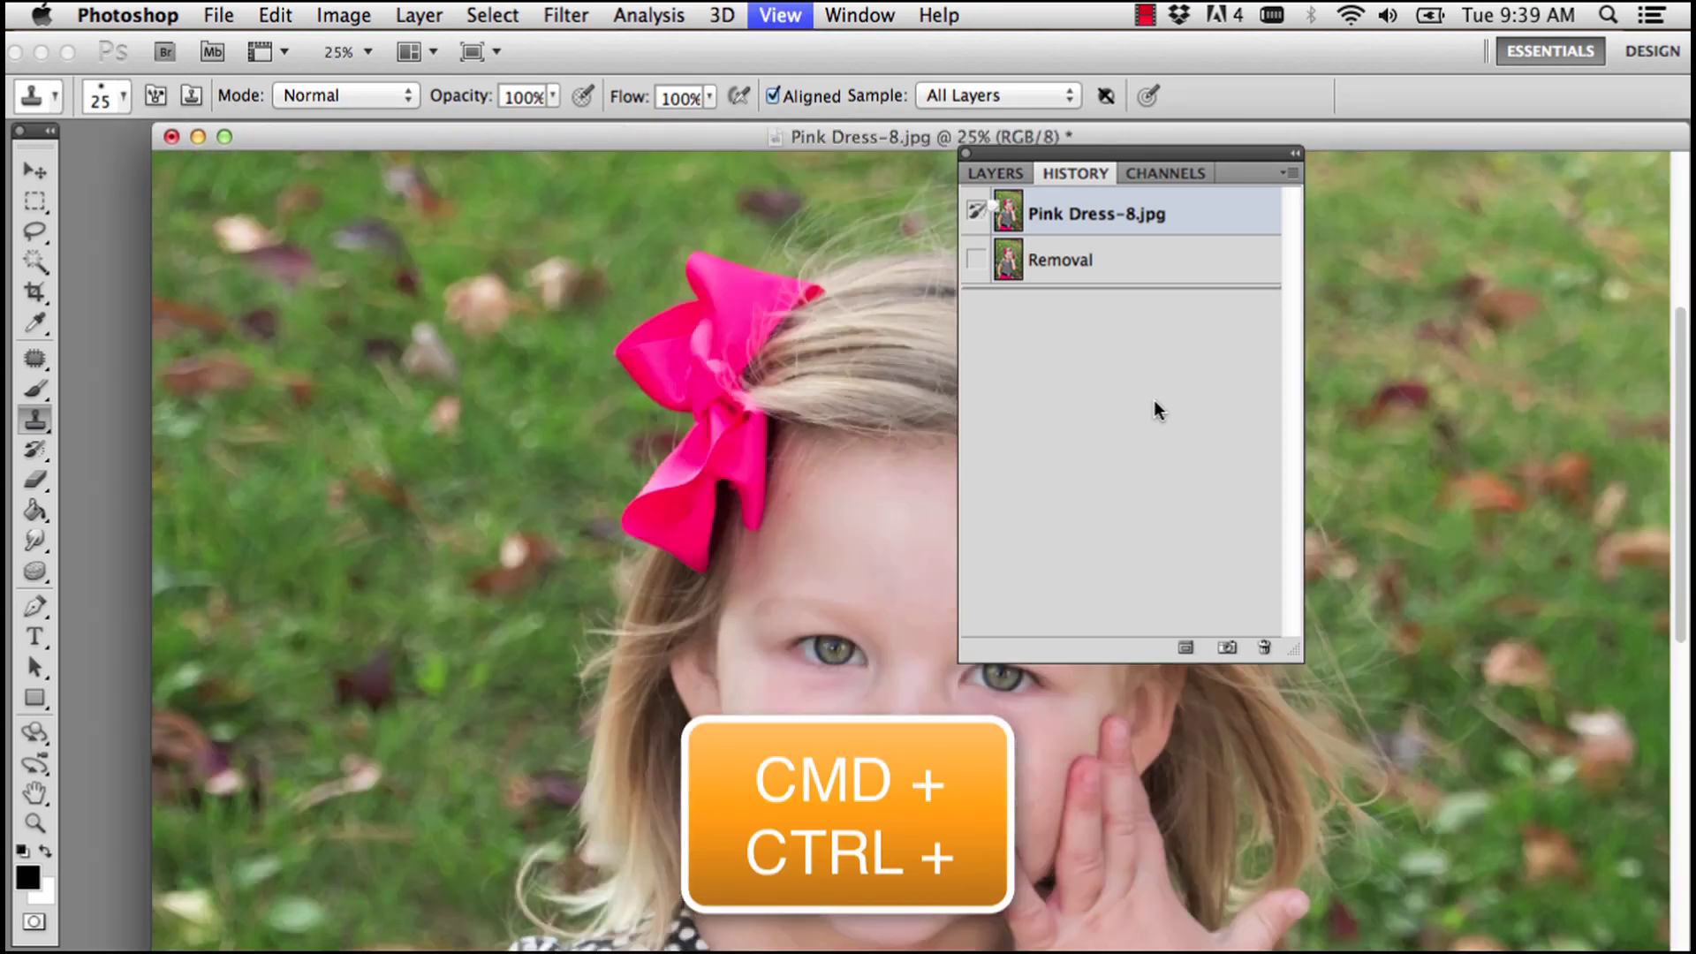
key("super+ctrl+equal")
key("super+ctrl+equal")
key("super+ctrl+equal")
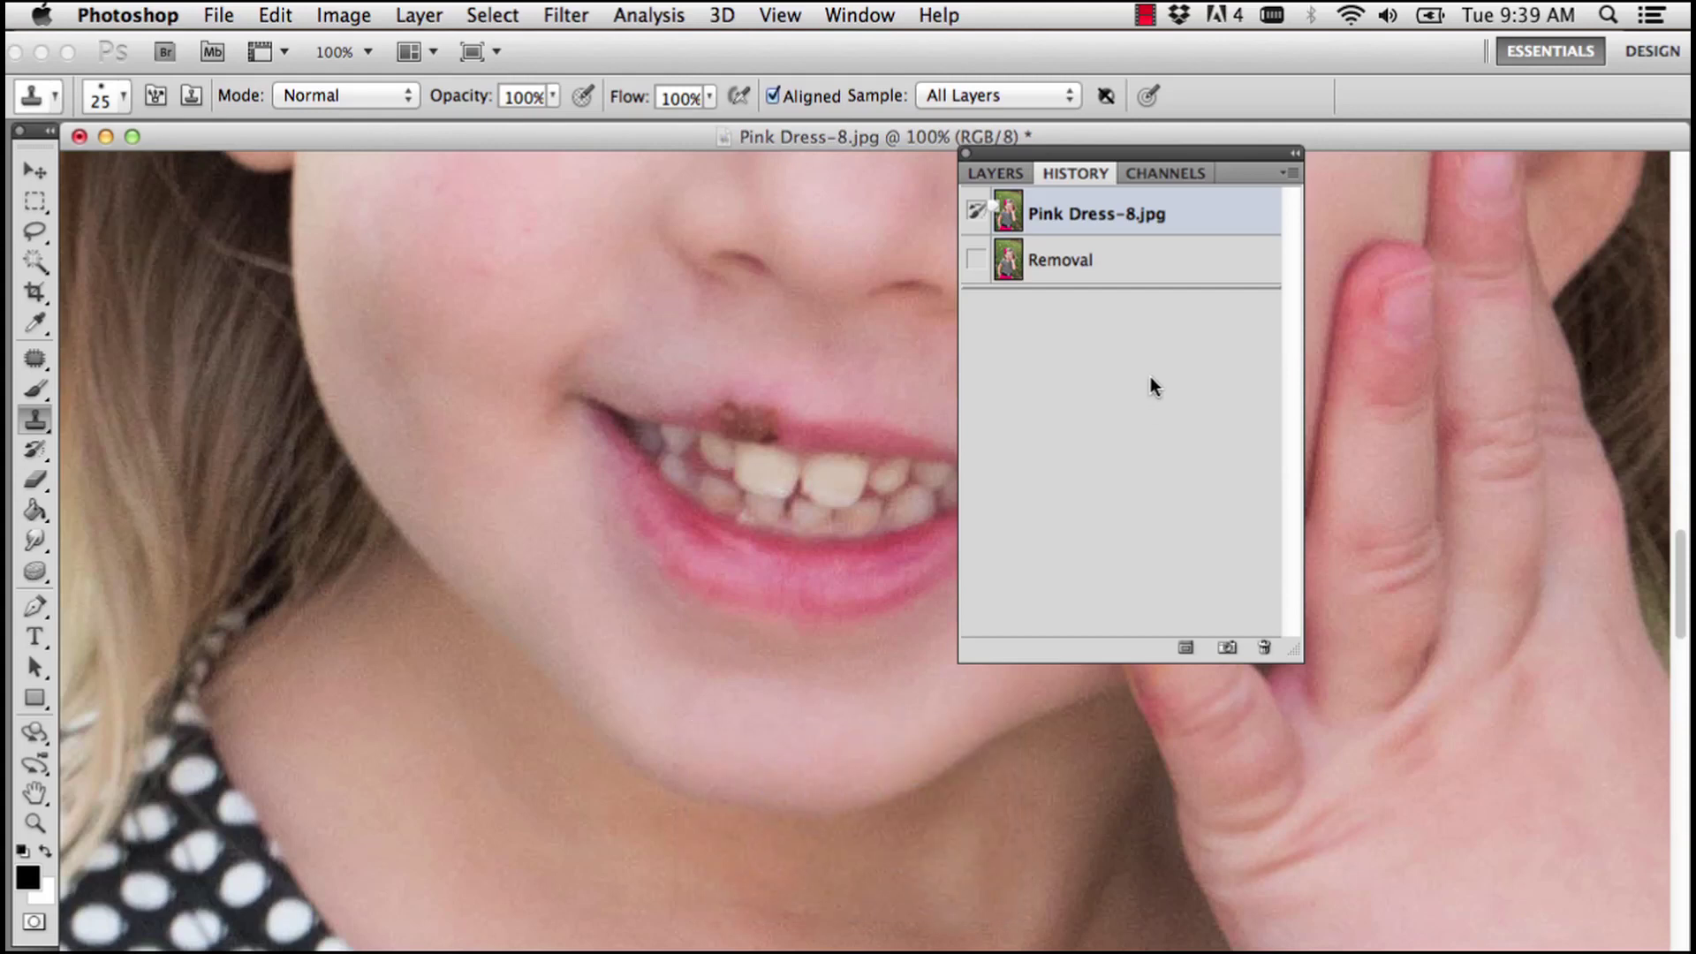
left_click(1116, 265)
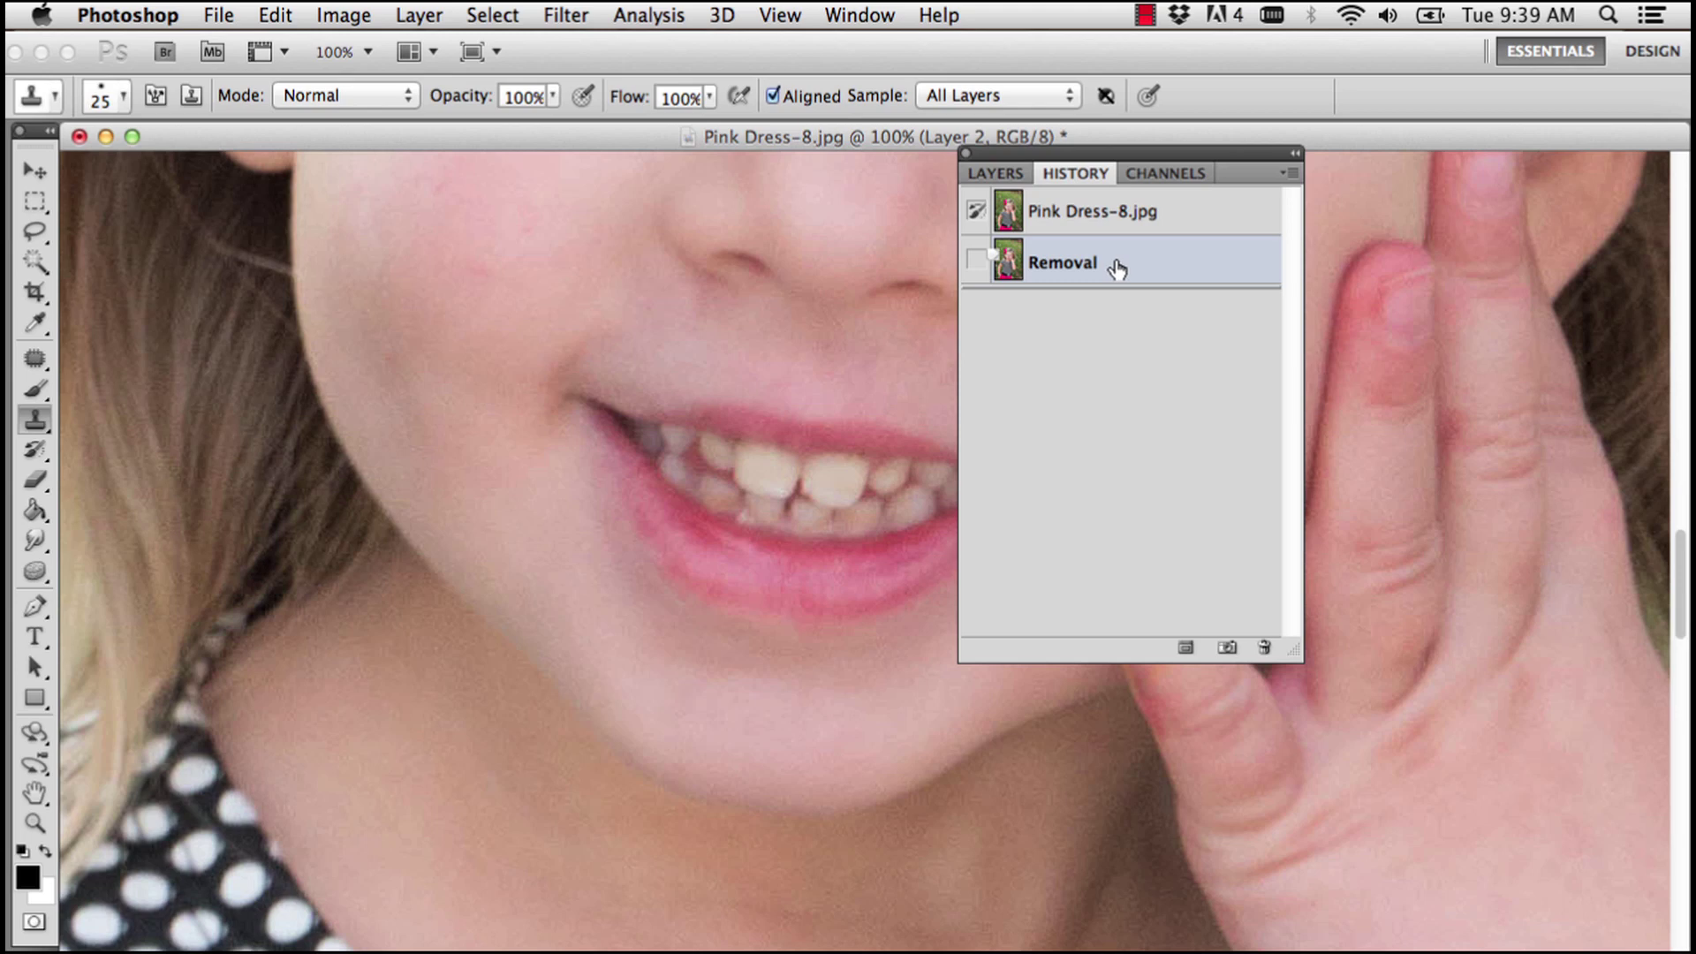
left_click(1043, 205)
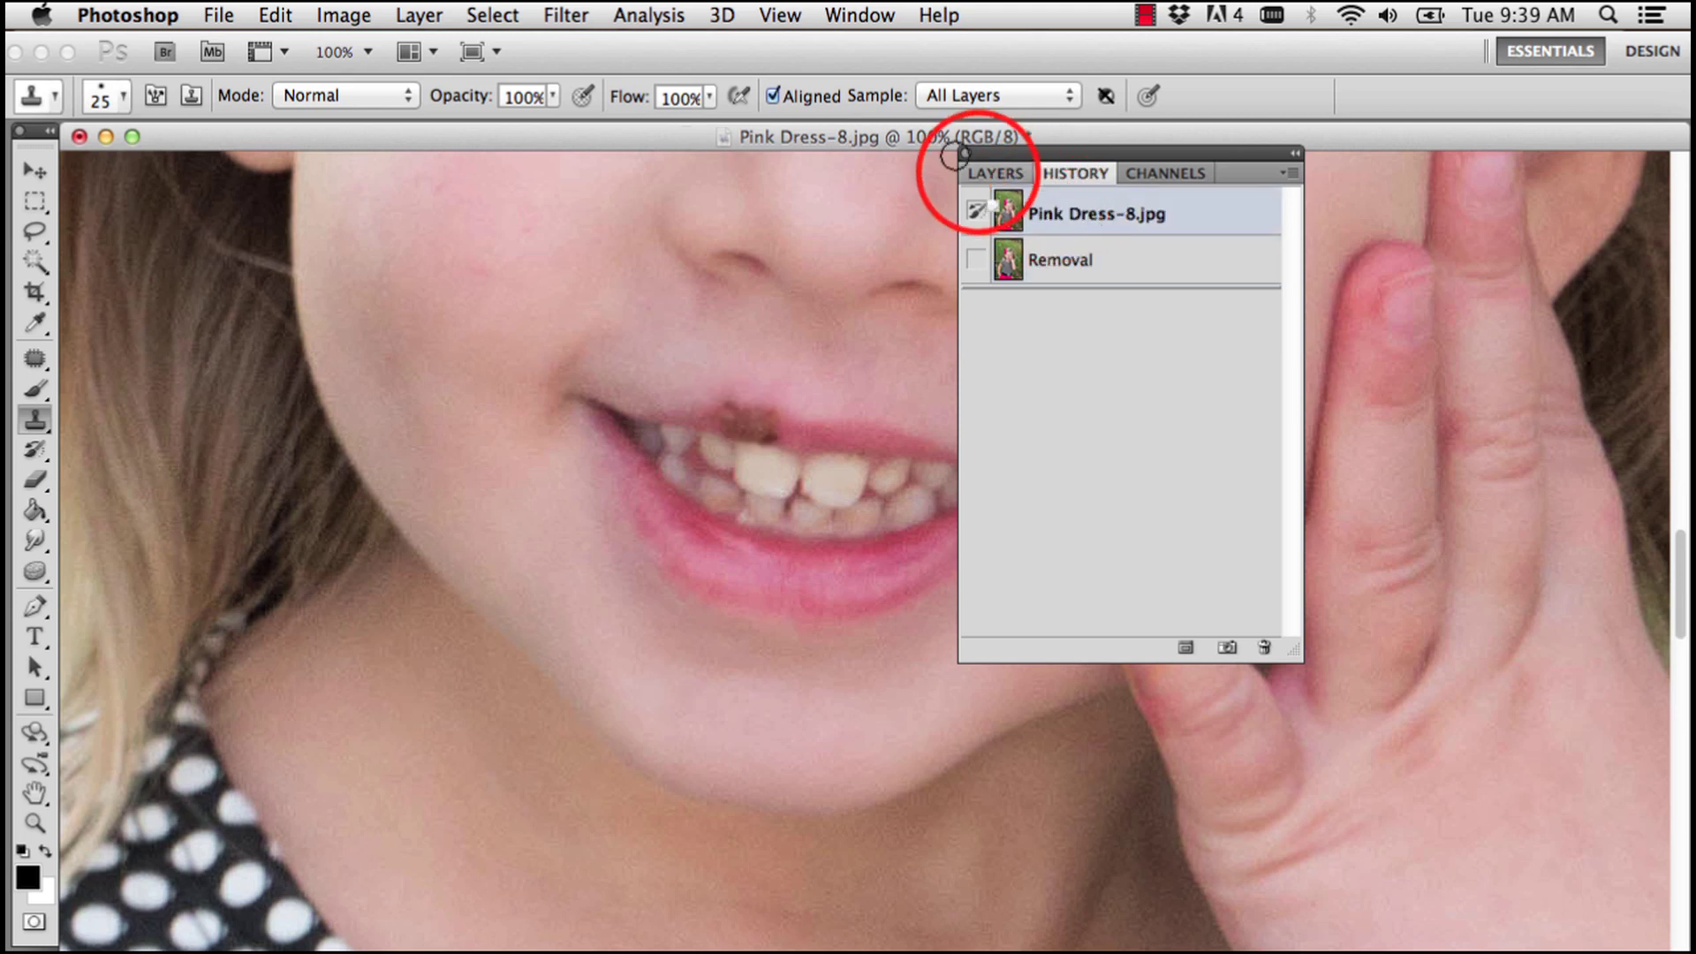
left_click(978, 173)
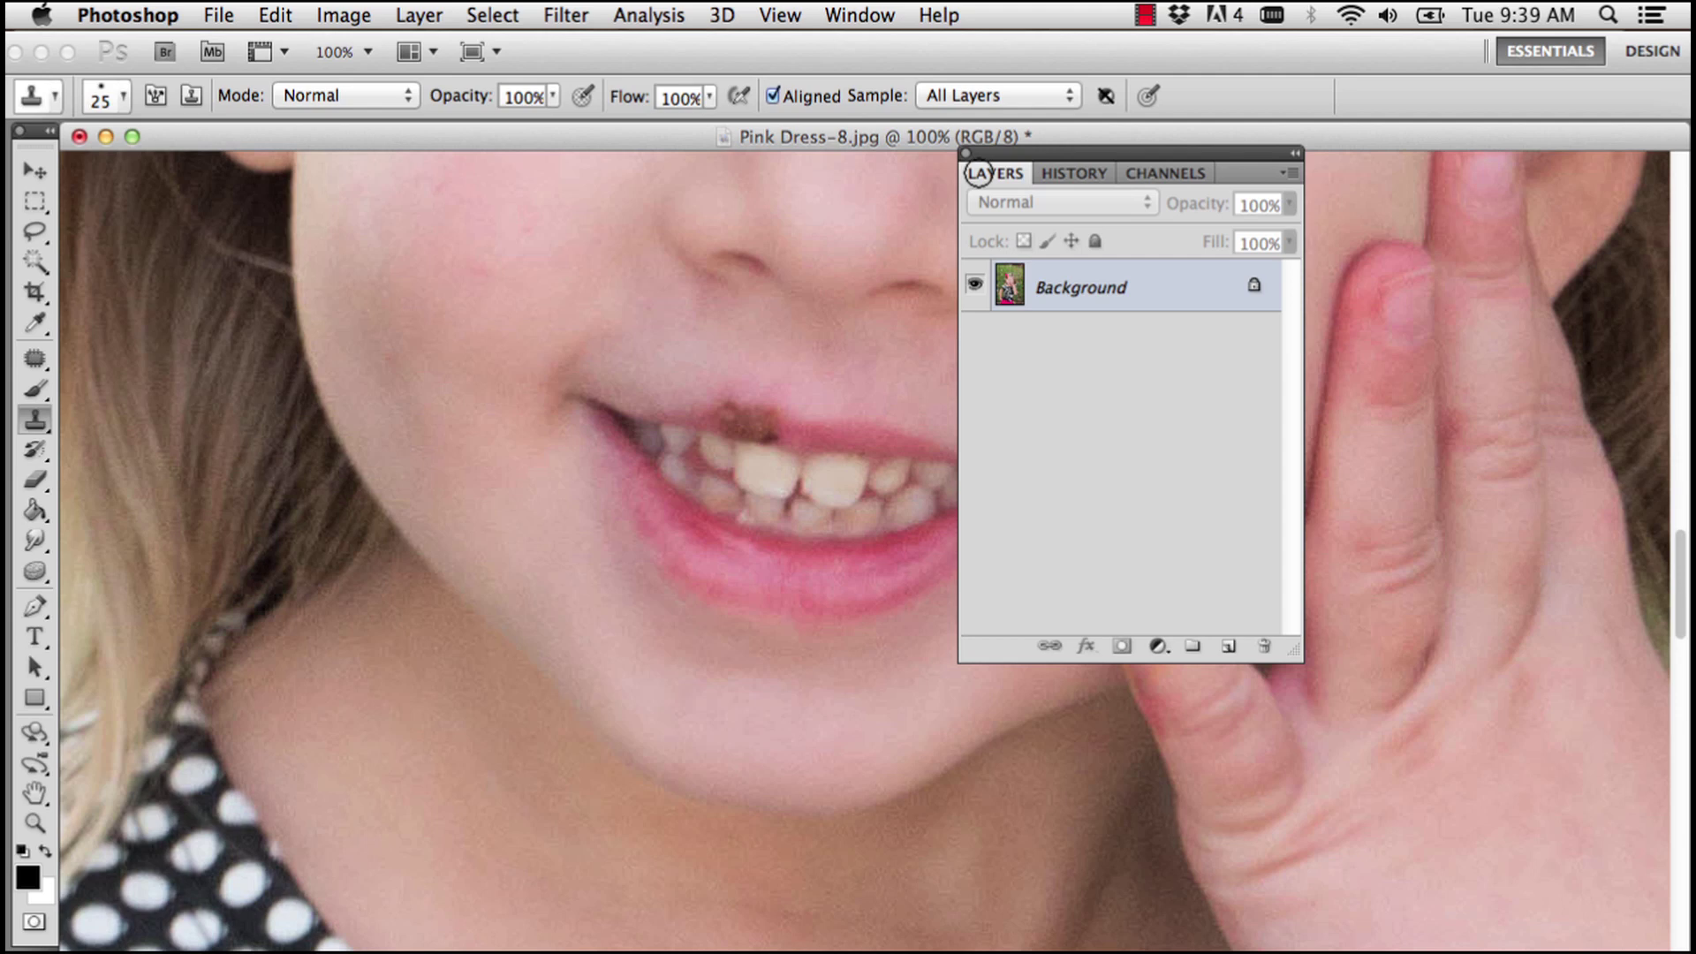
Duplicate the Background into Layer 1 and select the Patch Tool from the healing tools.
key("super+j")
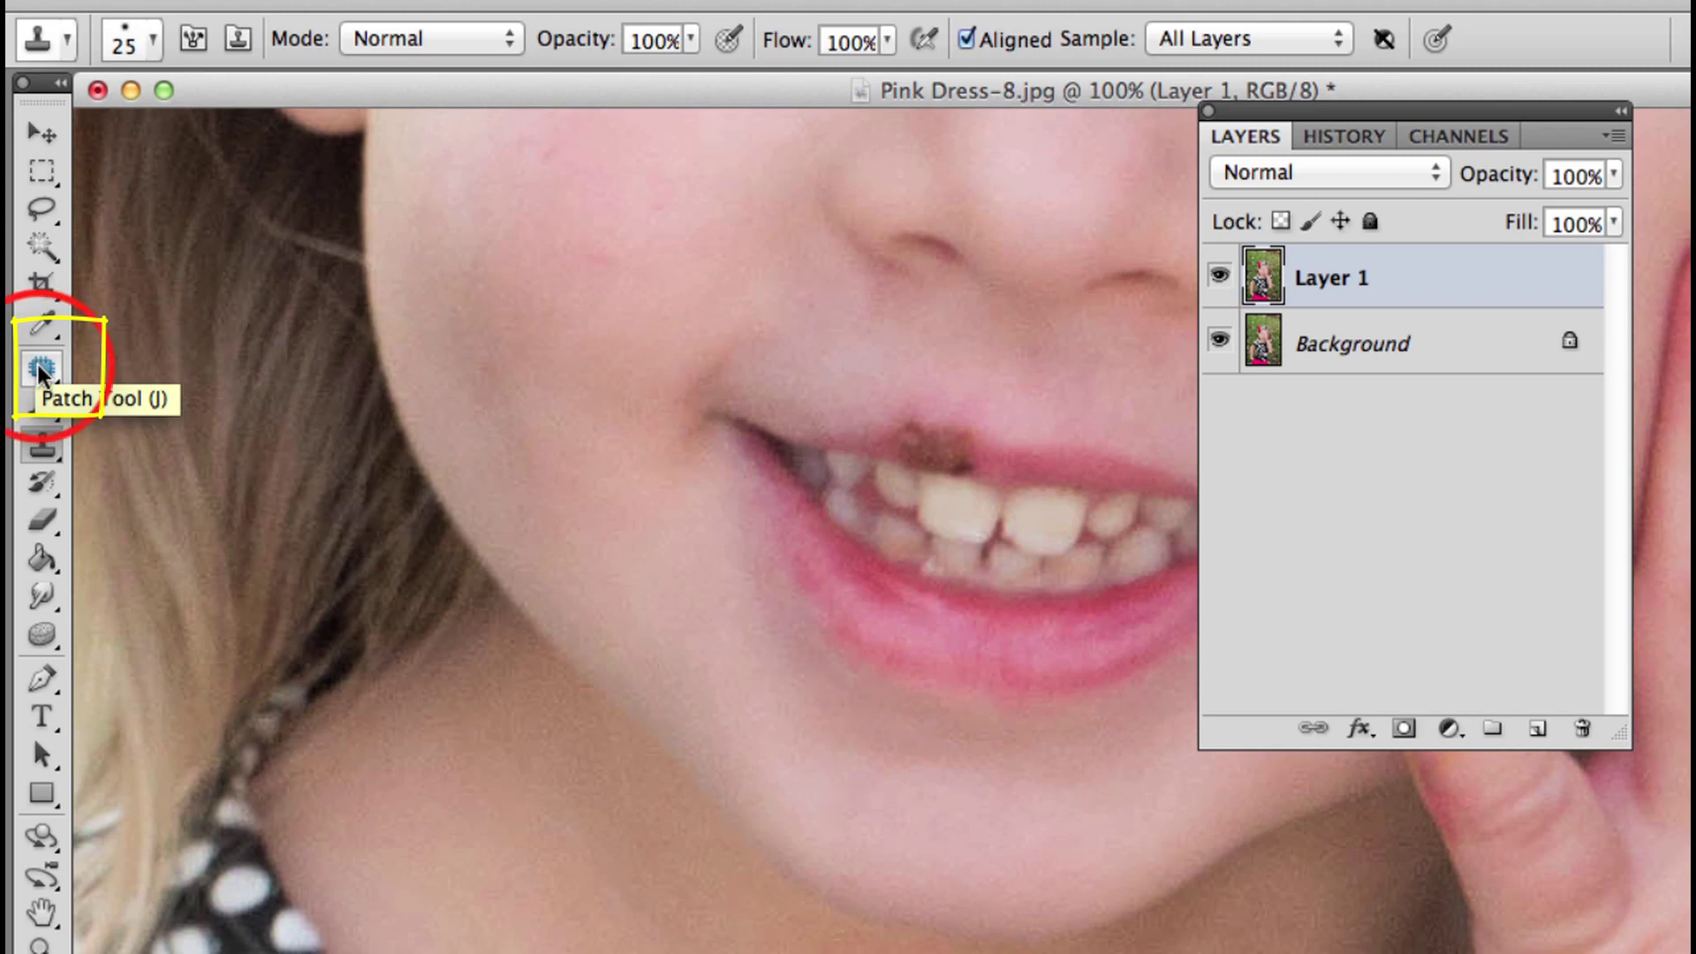
left_click(38, 370)
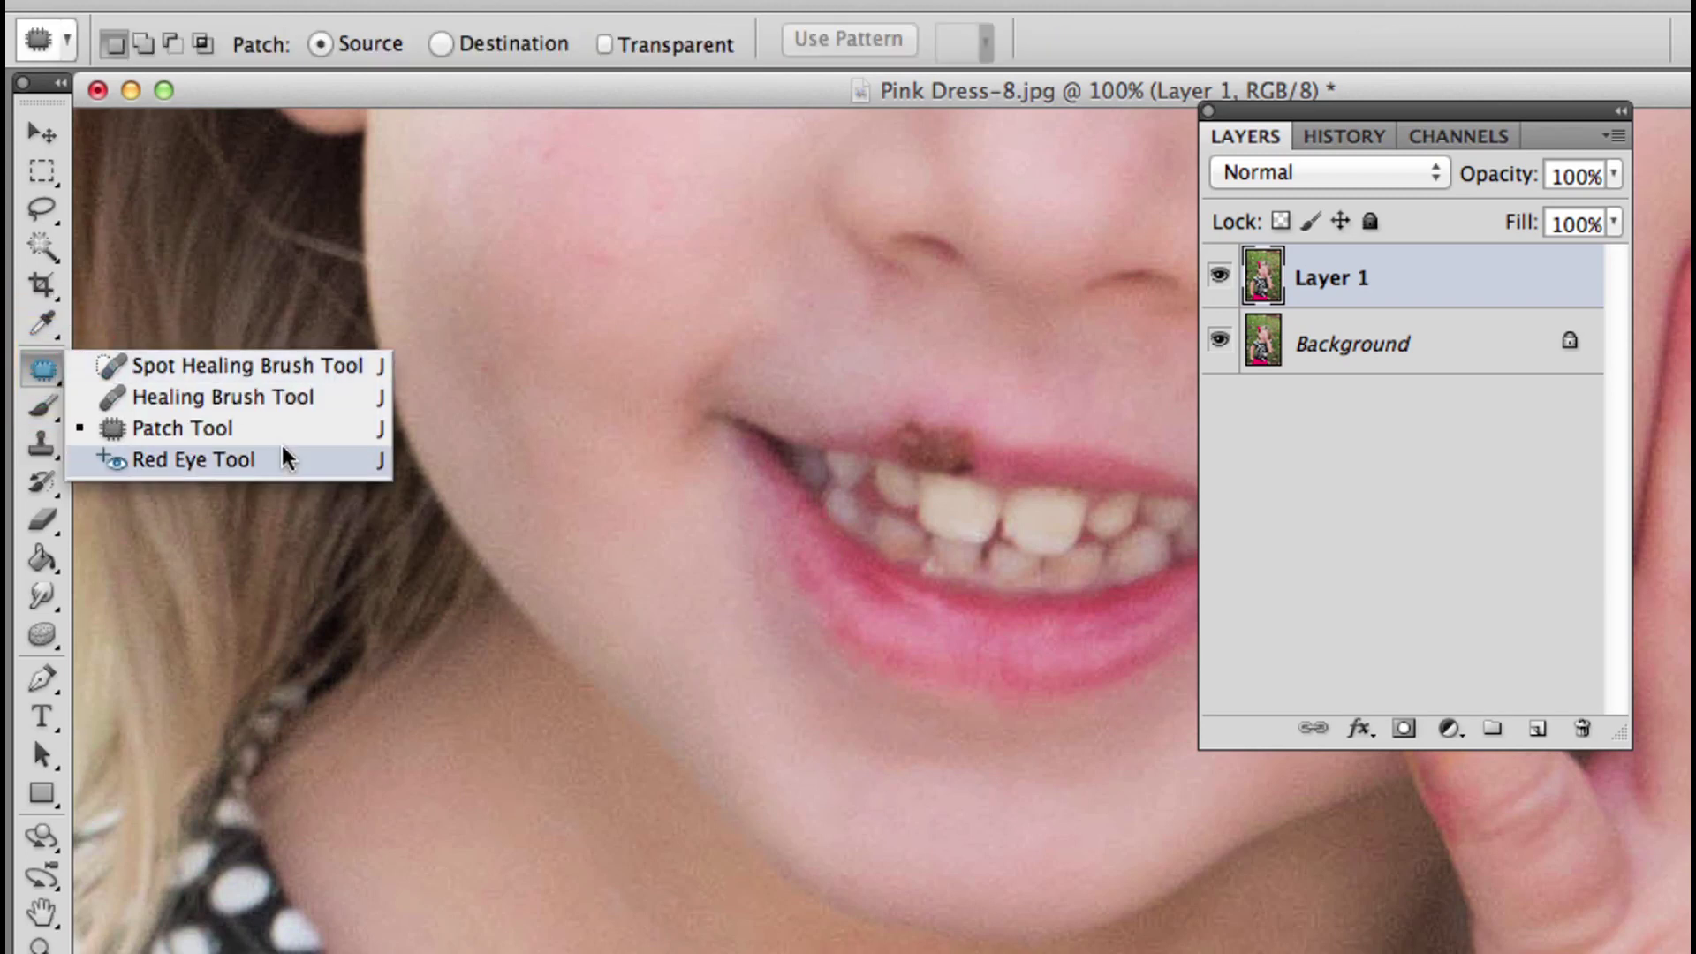
left_click(281, 373)
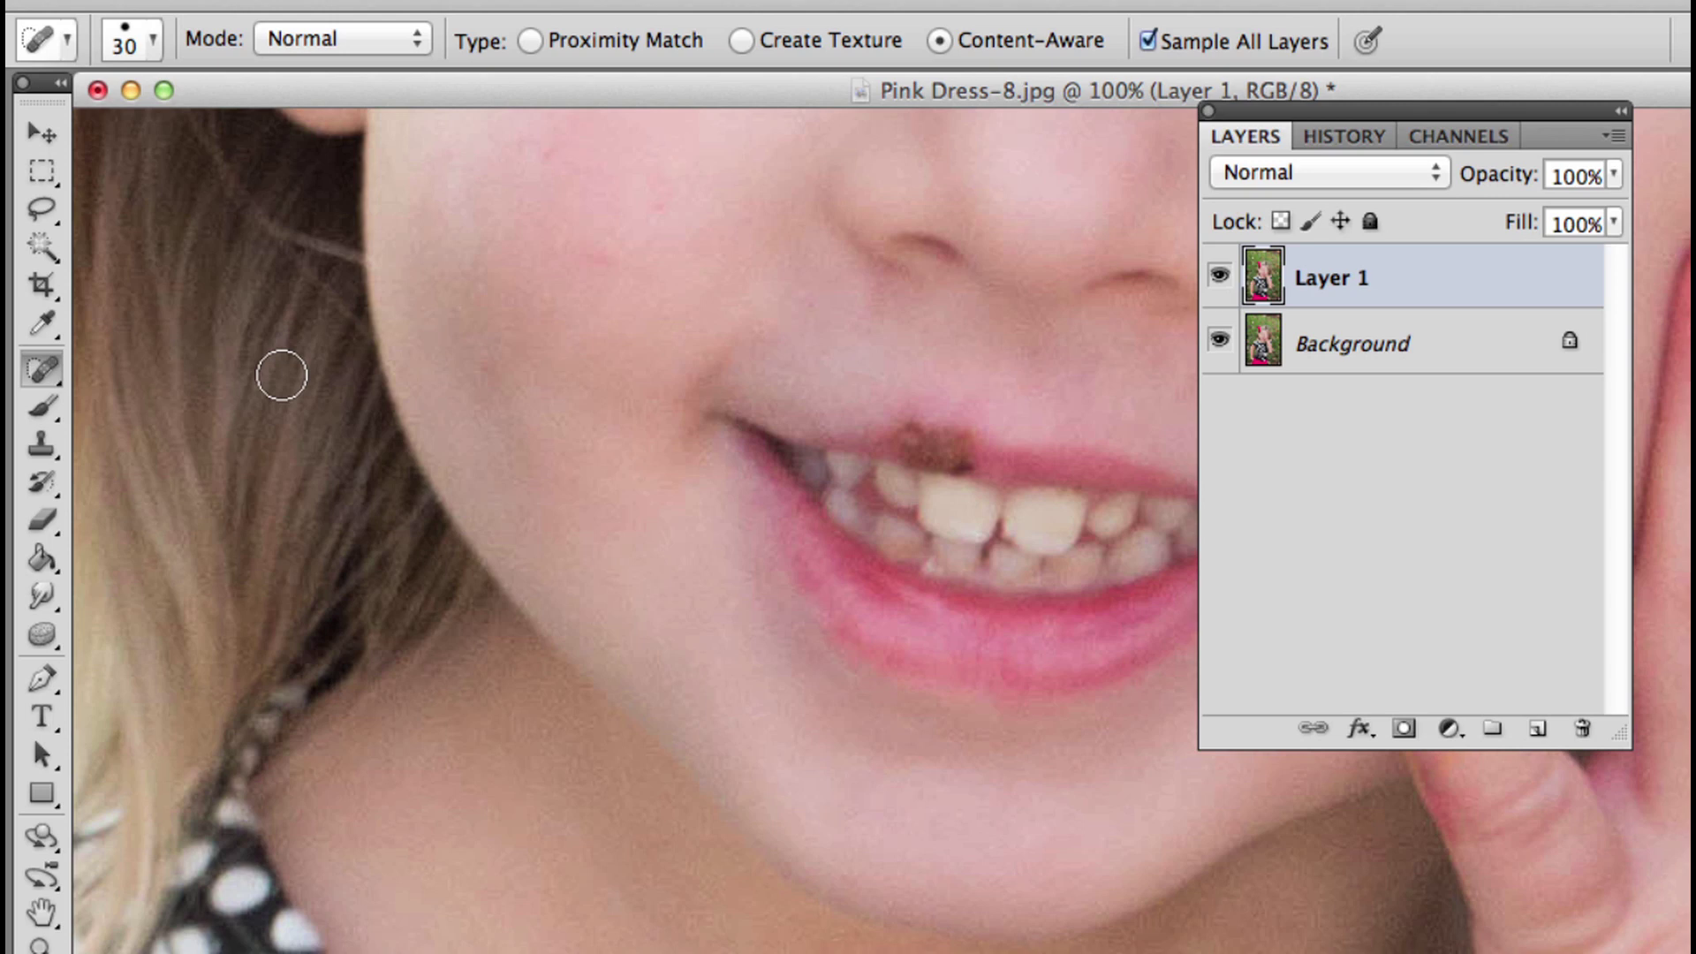
key("shift+j")
key("shift+j")
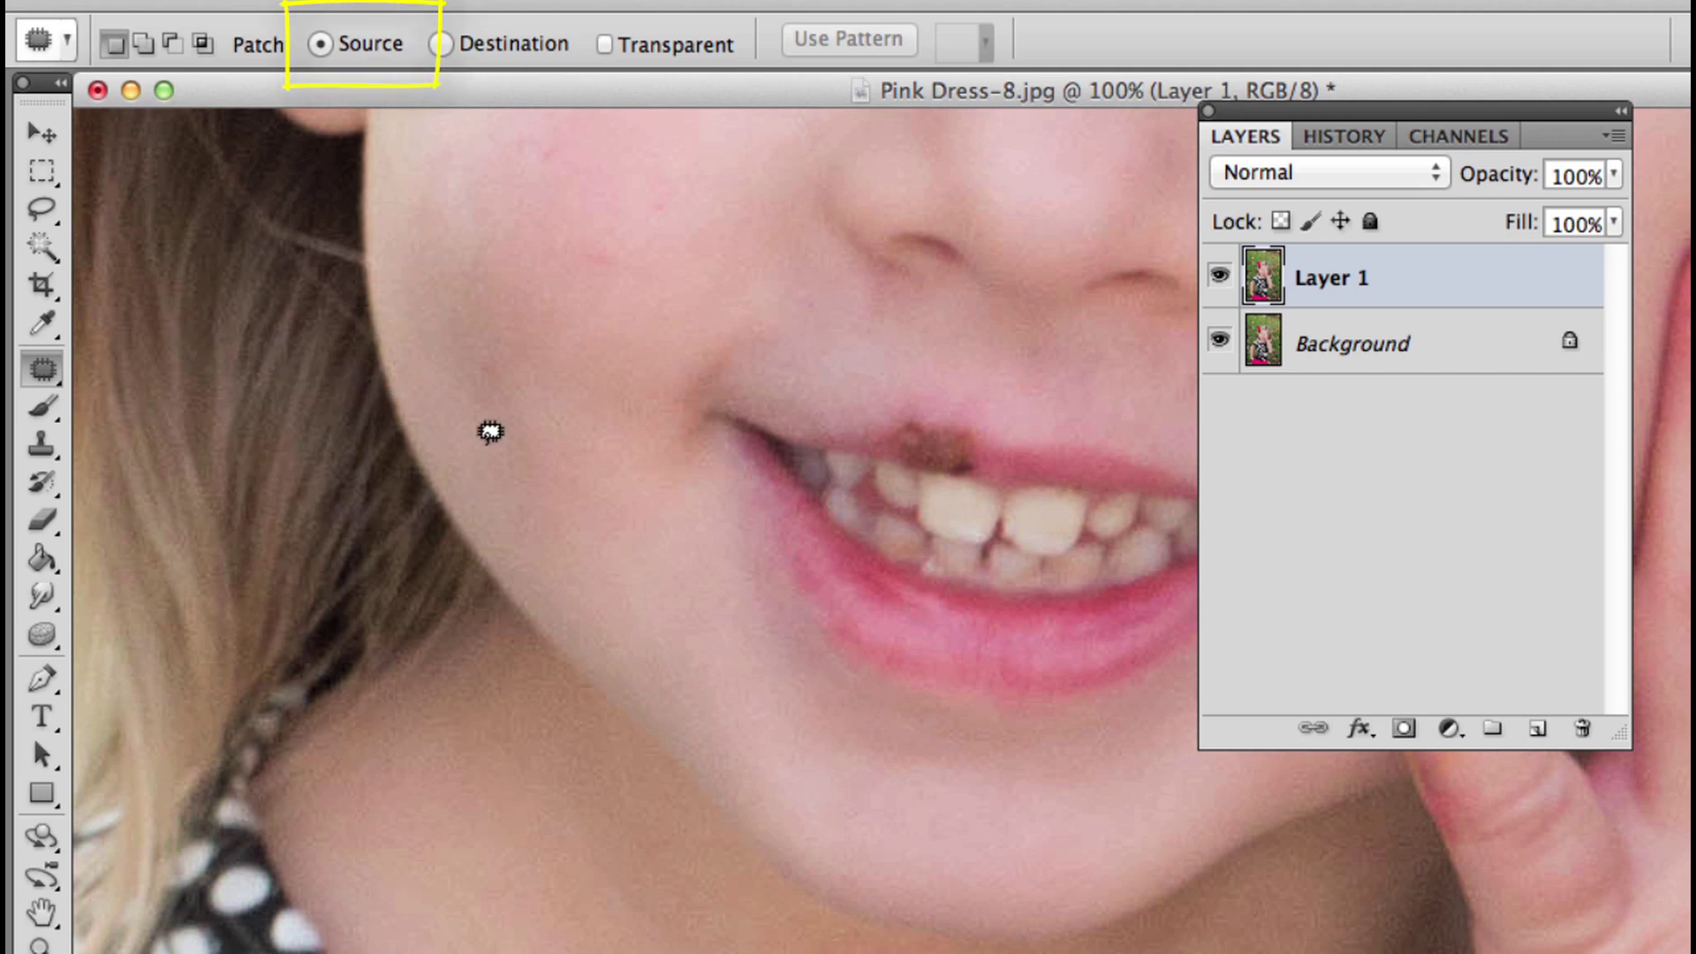
Patch the upper-lip cold sore with clean lip texture from its right, then deselect.
mouse_move(874, 408)
left_mouse_down()
mouse_move(901, 458)
mouse_move(953, 472)
mouse_move(983, 463)
mouse_move(991, 431)
mouse_move(980, 411)
mouse_move(910, 394)
mouse_move(884, 427)
left_mouse_up()
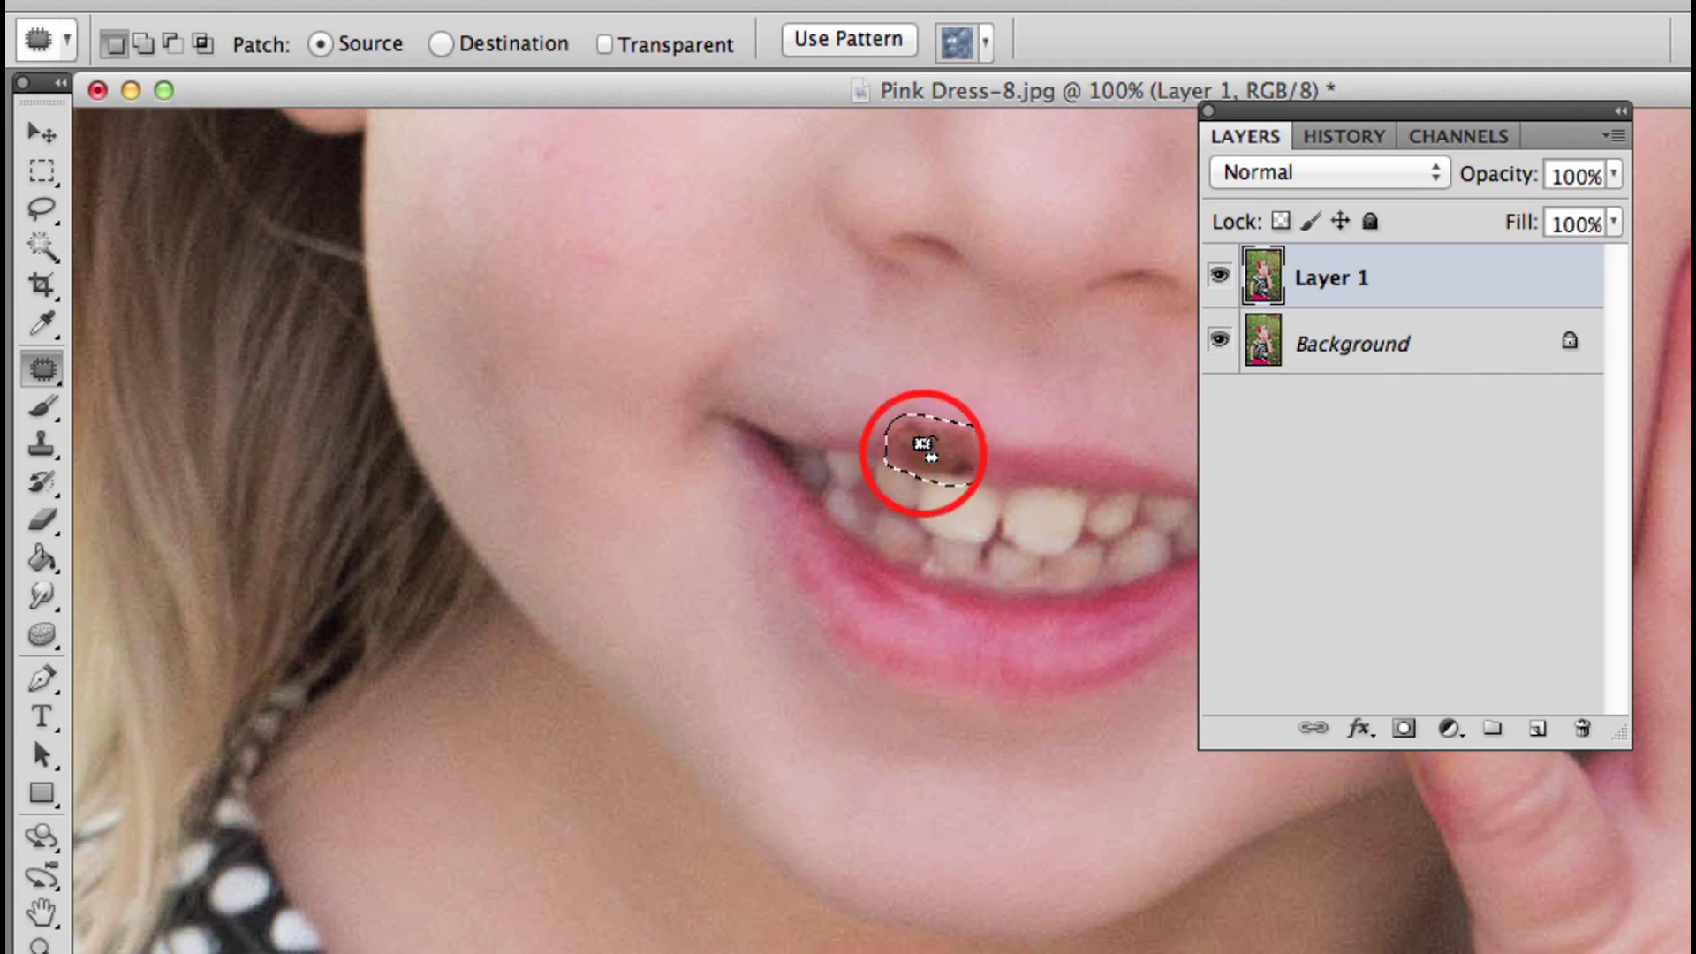
left_click_drag(1007, 472, 1072, 474)
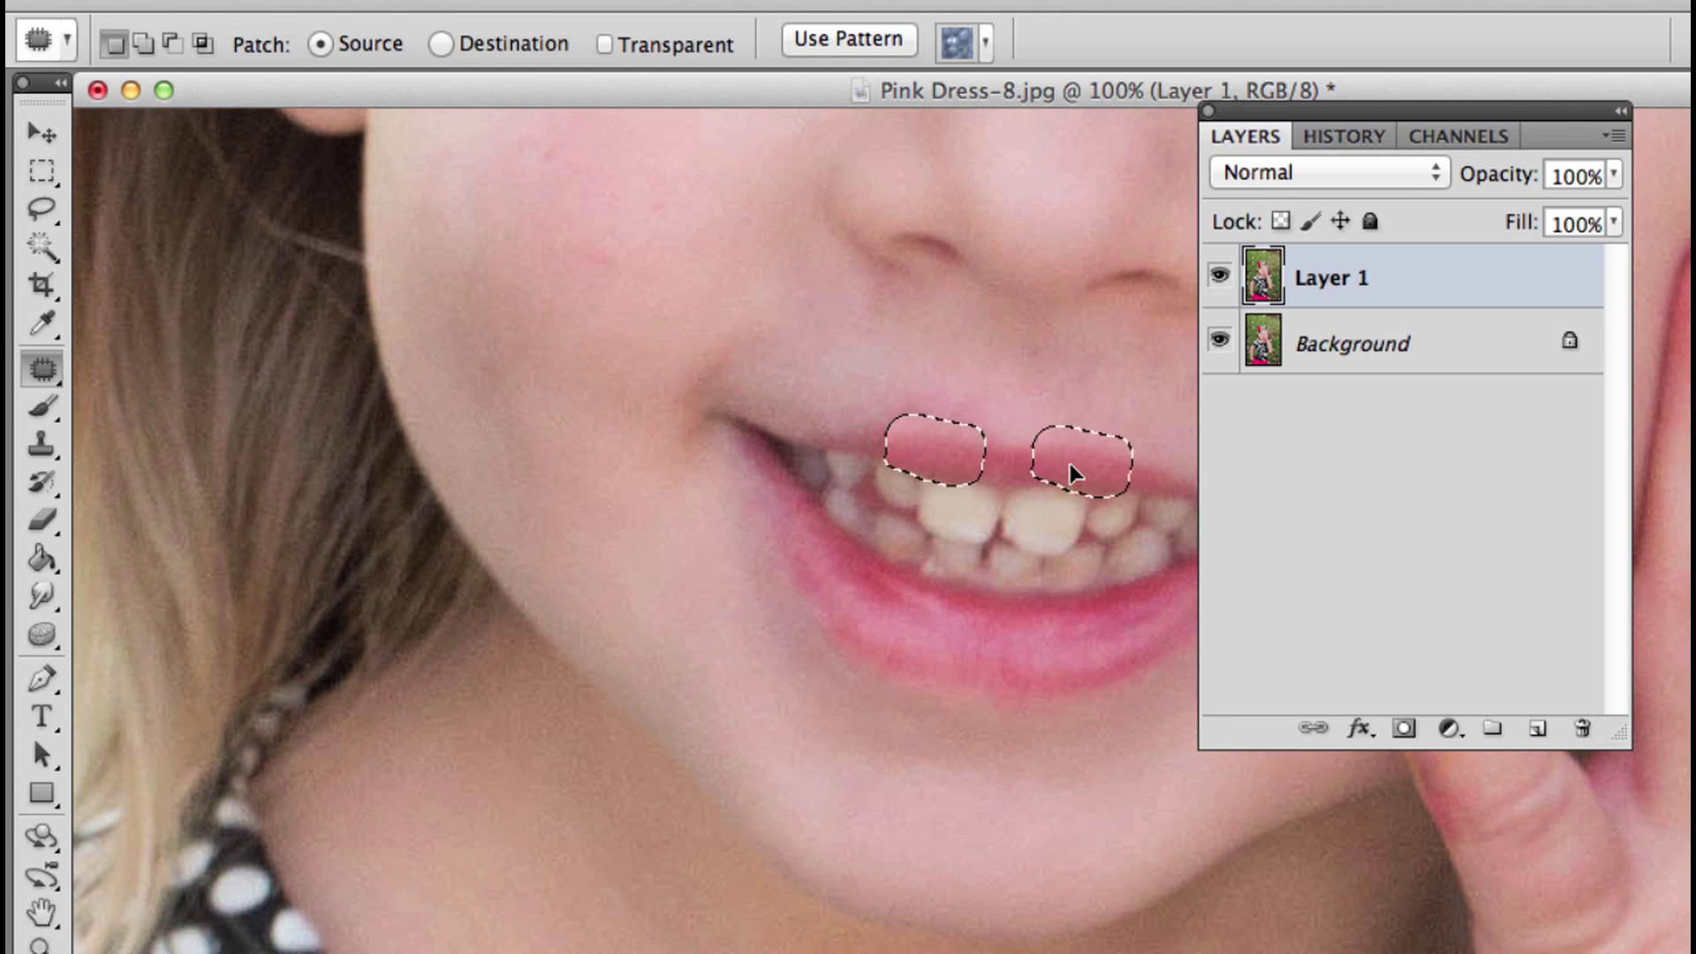
left_click_drag(1073, 475, 1072, 474)
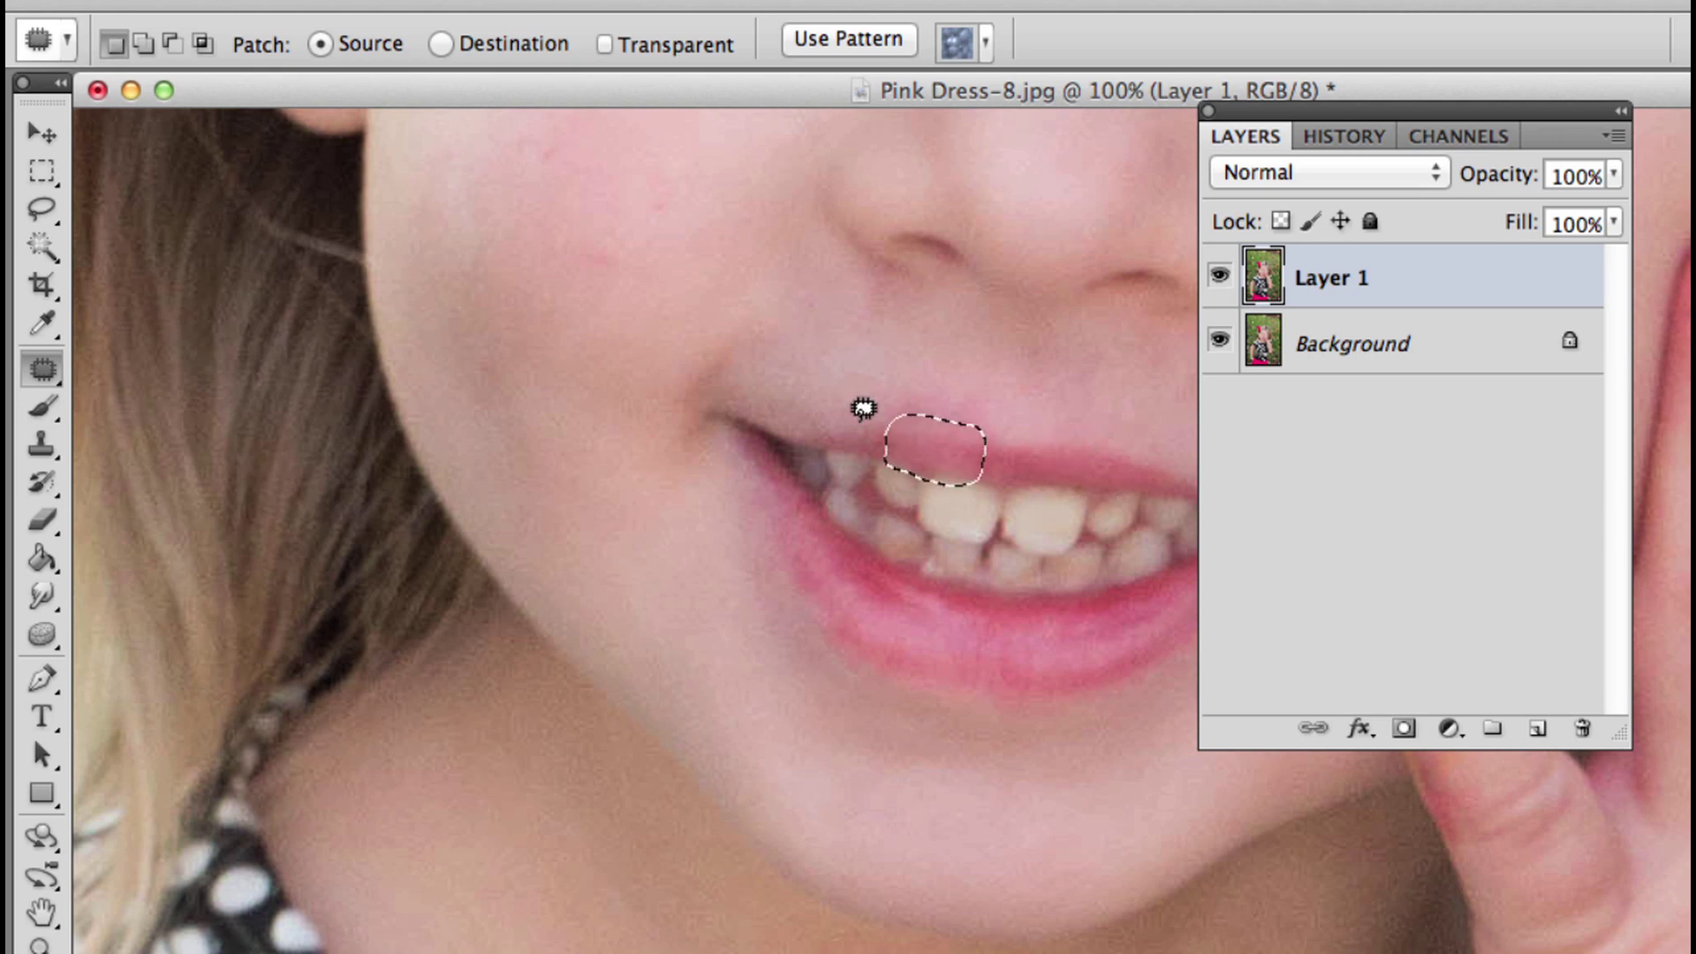
key("super+d")
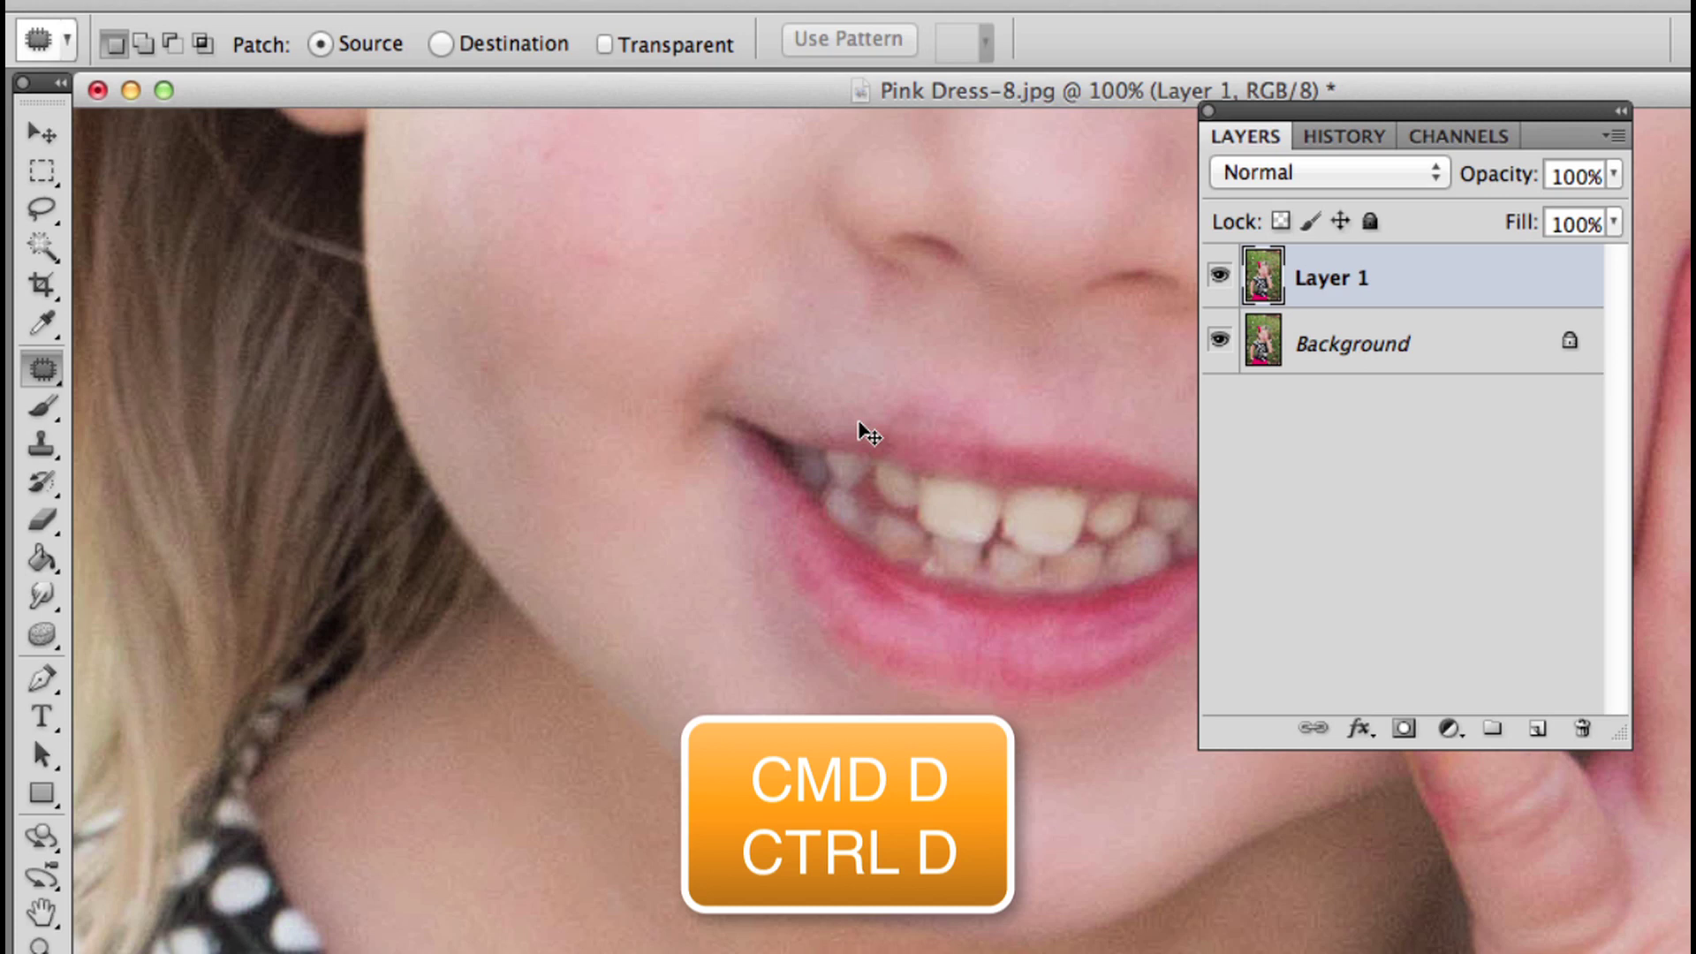
Compare Layer 1 against the original, then add a blank Layer 2 above it.
left_click(1223, 274)
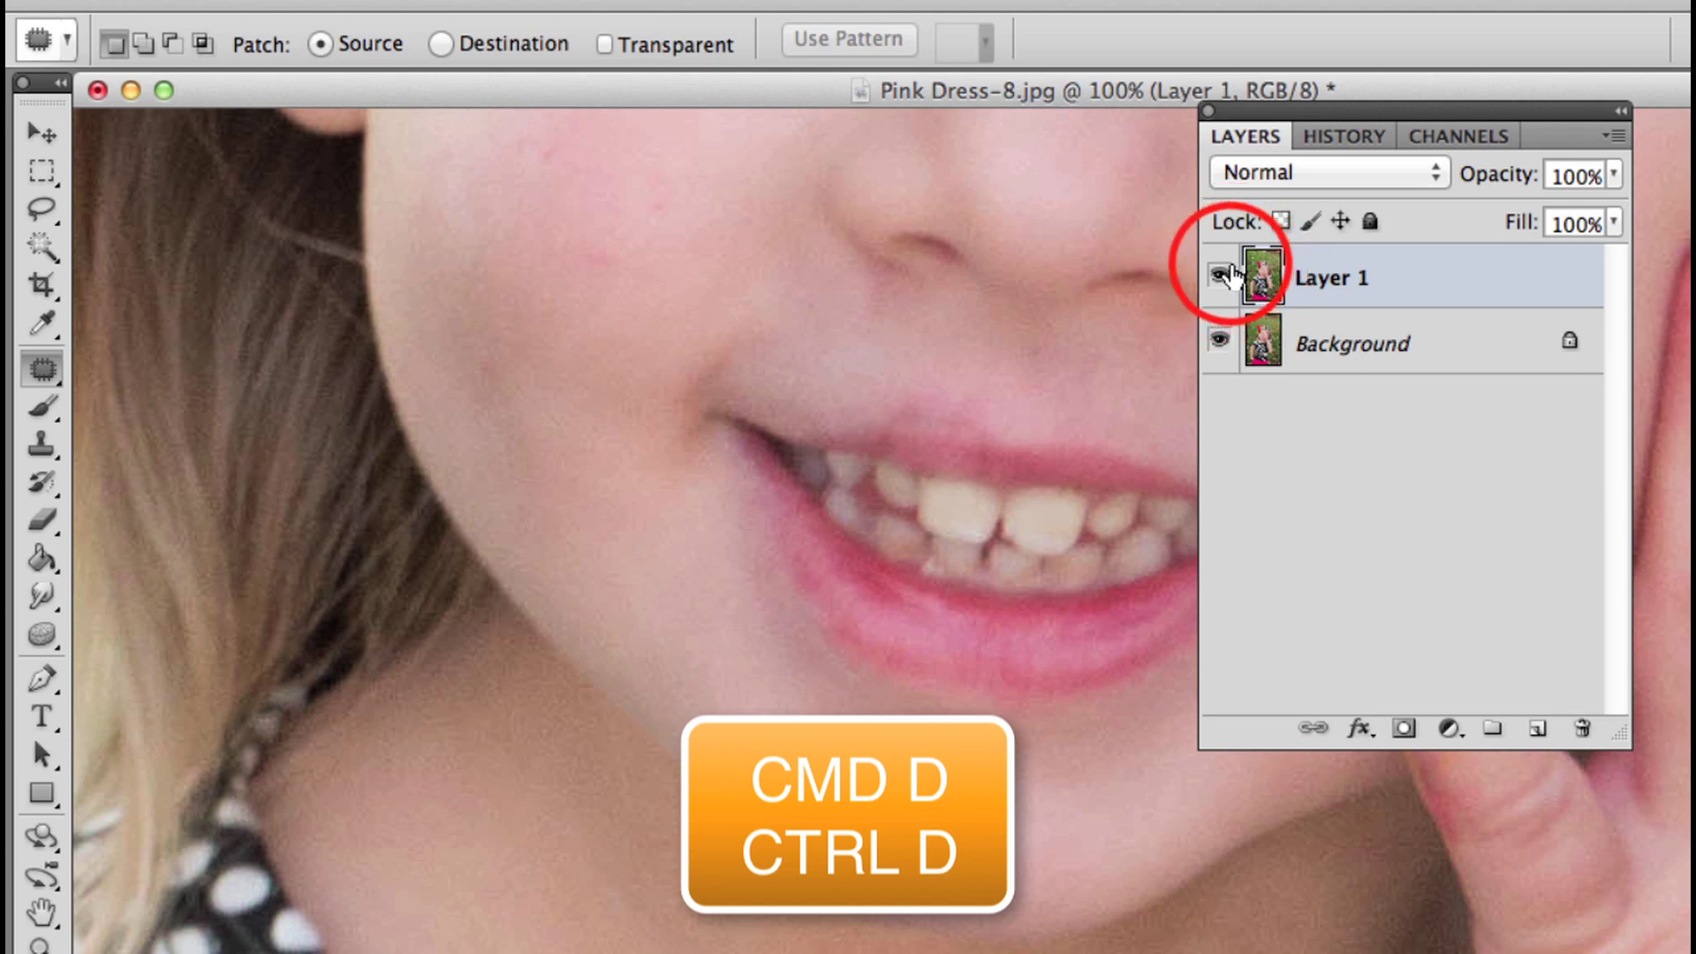
left_click(1224, 276)
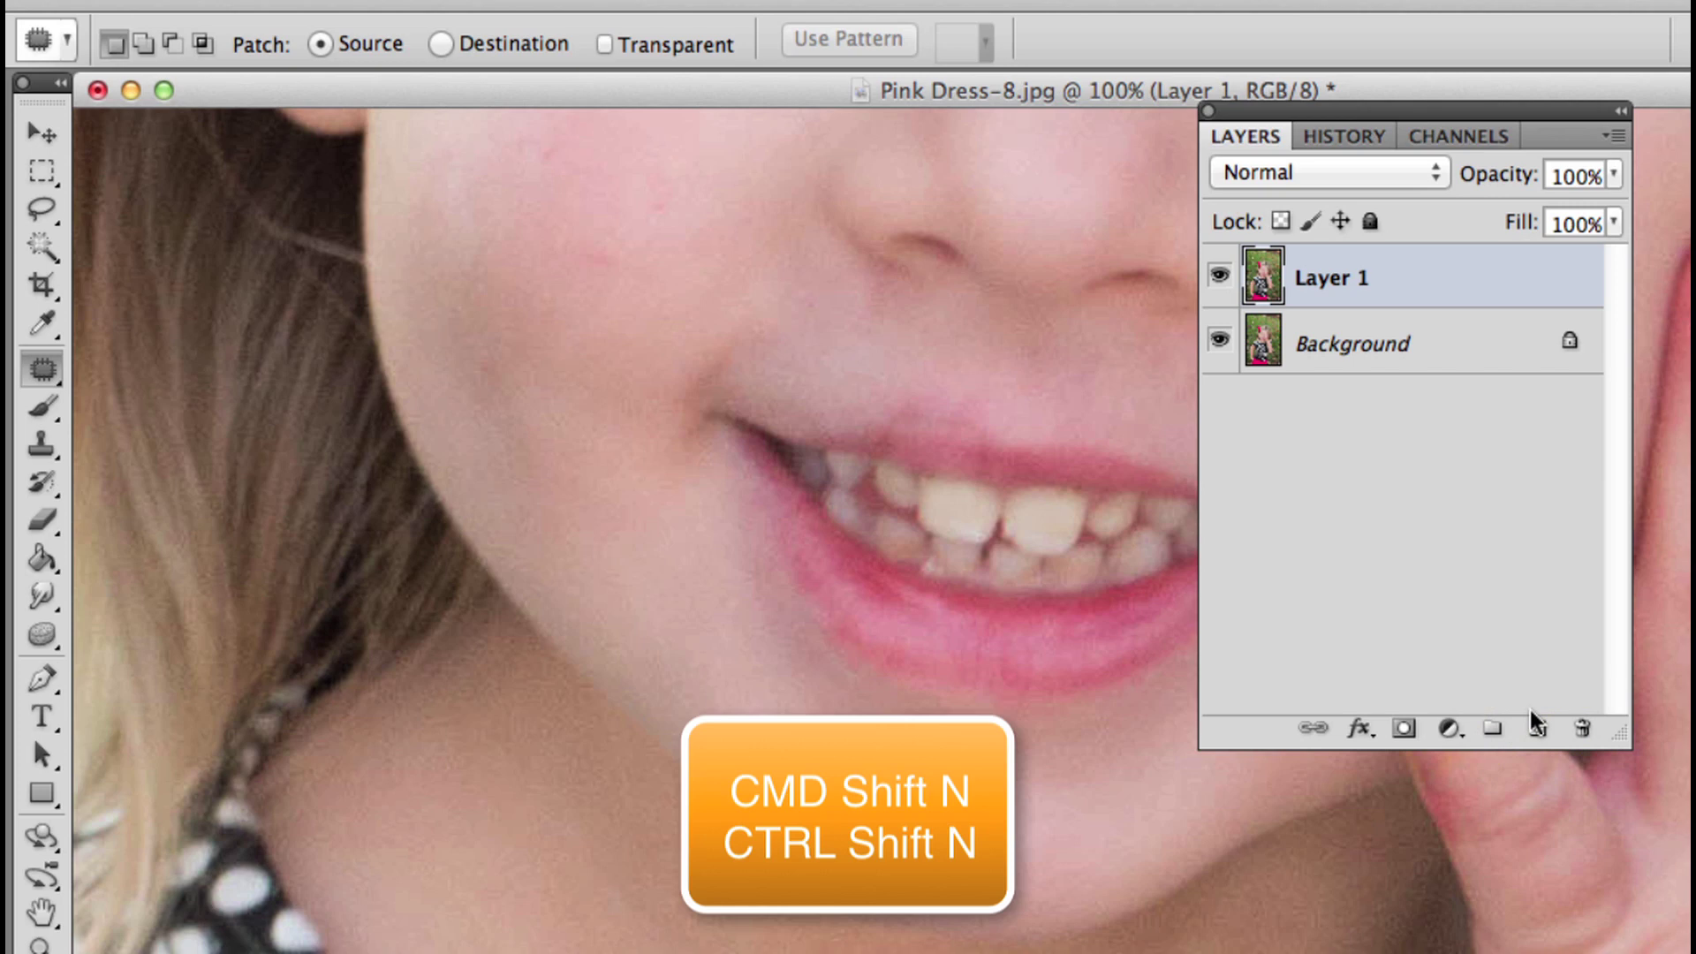
key("super+shift+n")
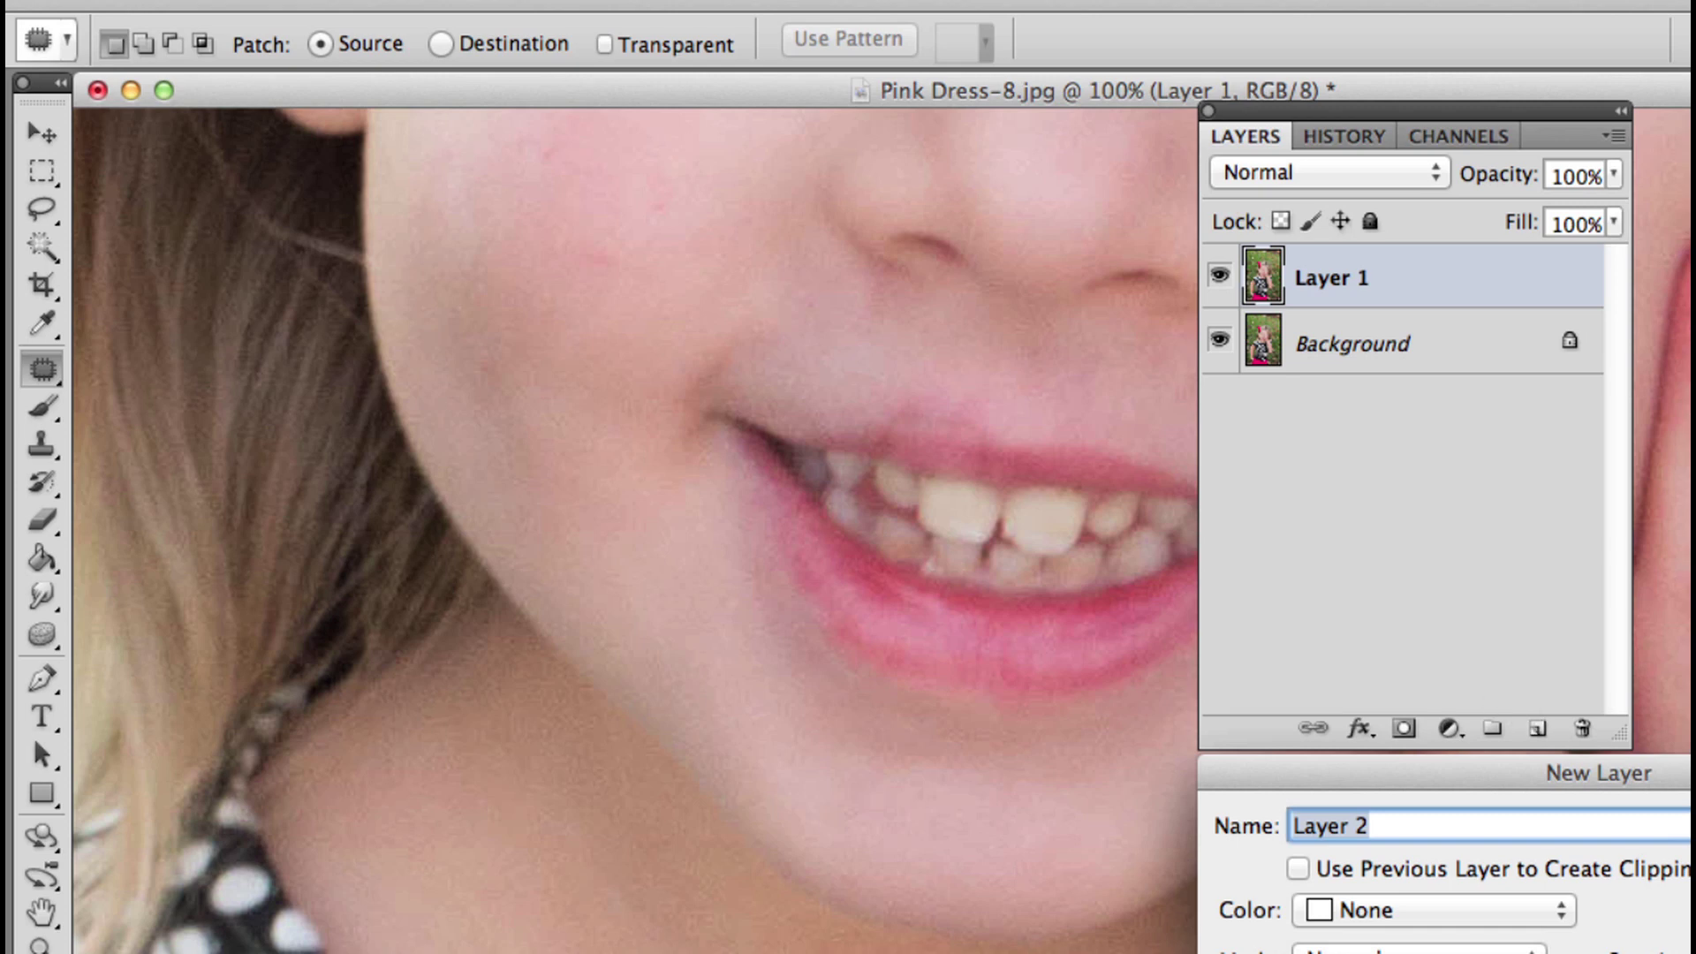
key("Escape")
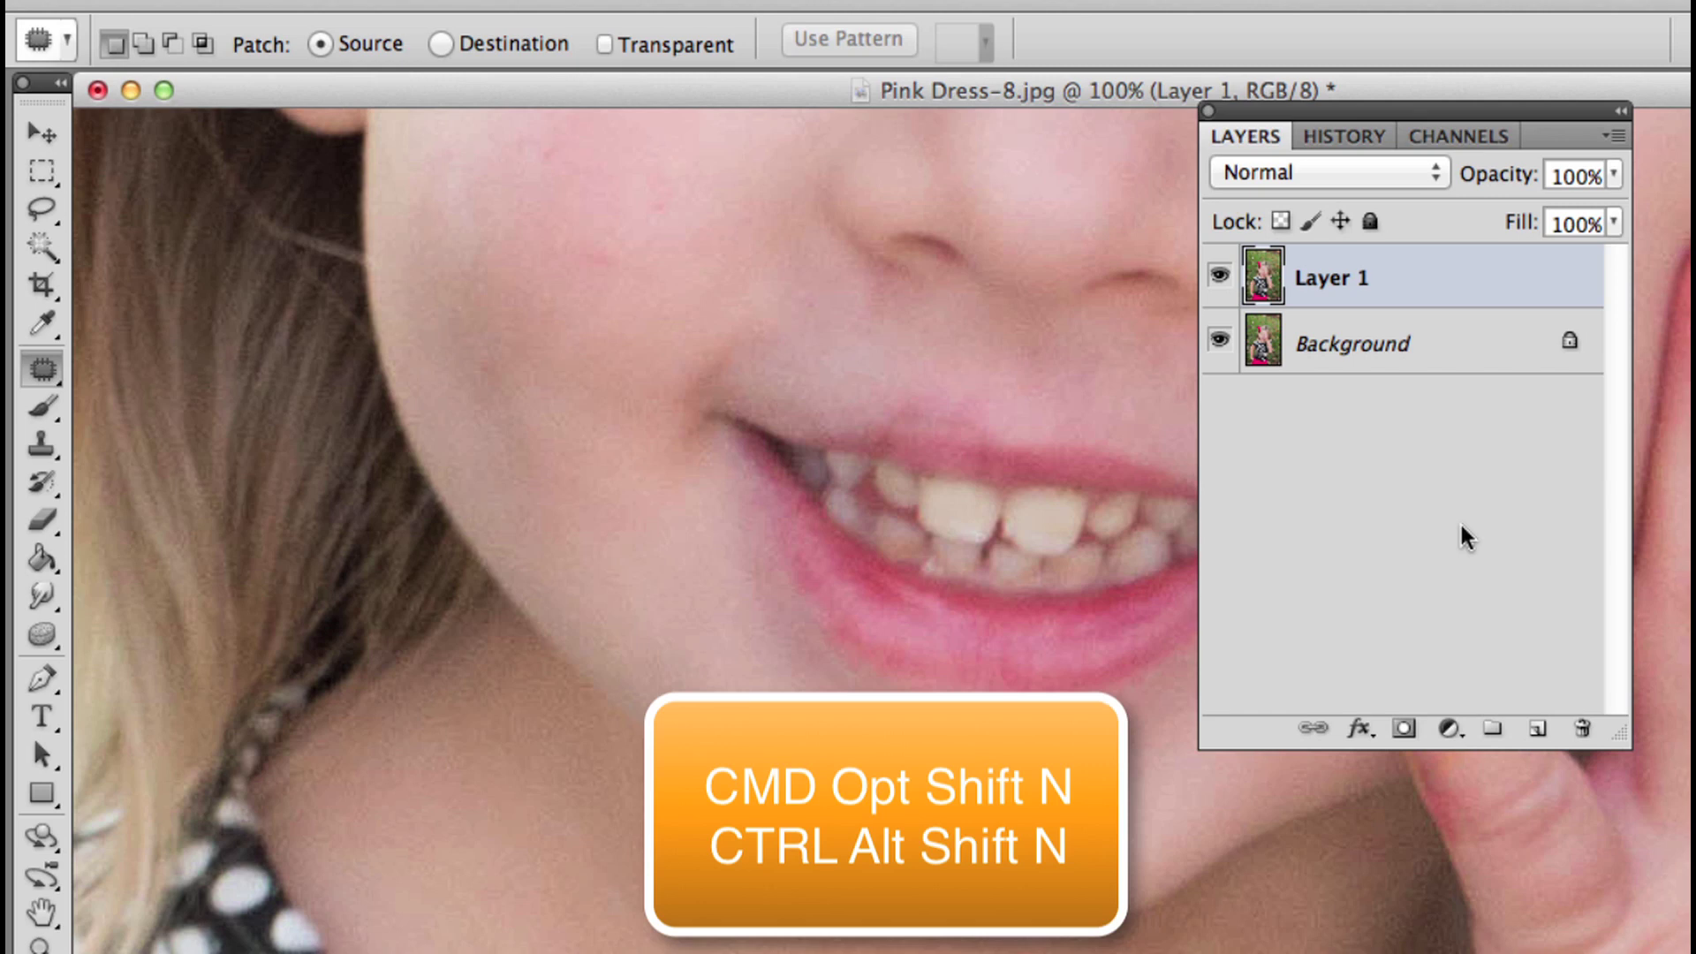
key("cmd+alt+shift+n")
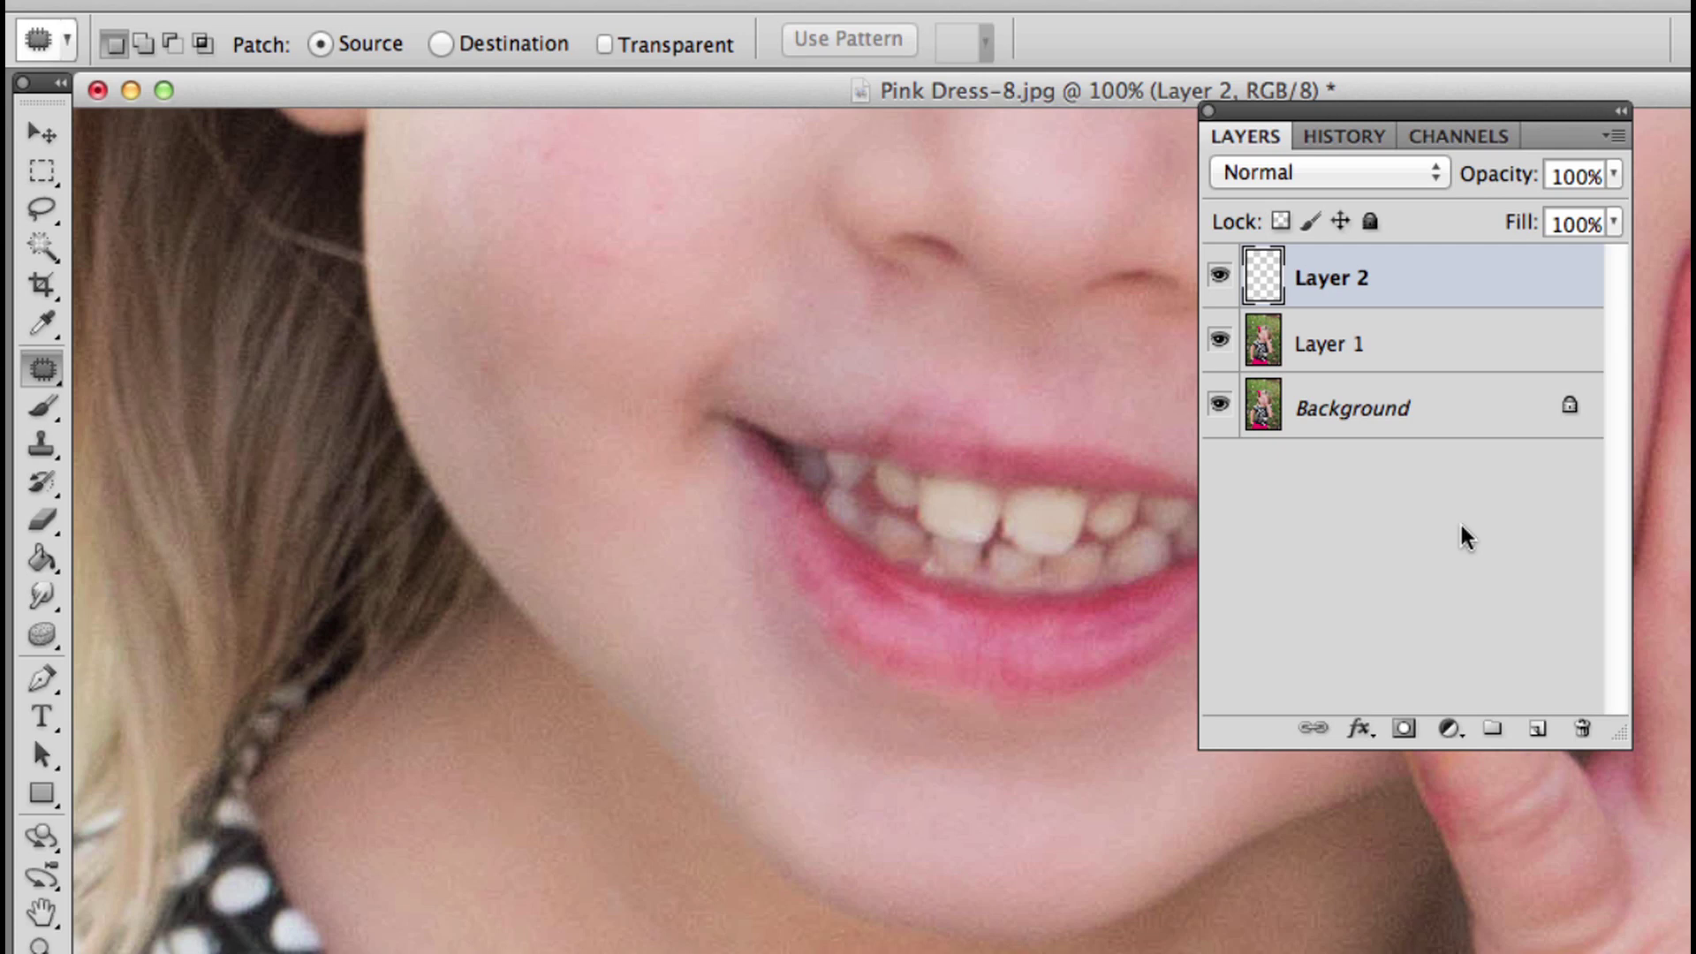
Select the Clone Stamp with 31% flow and a size-30 brush.
key("s")
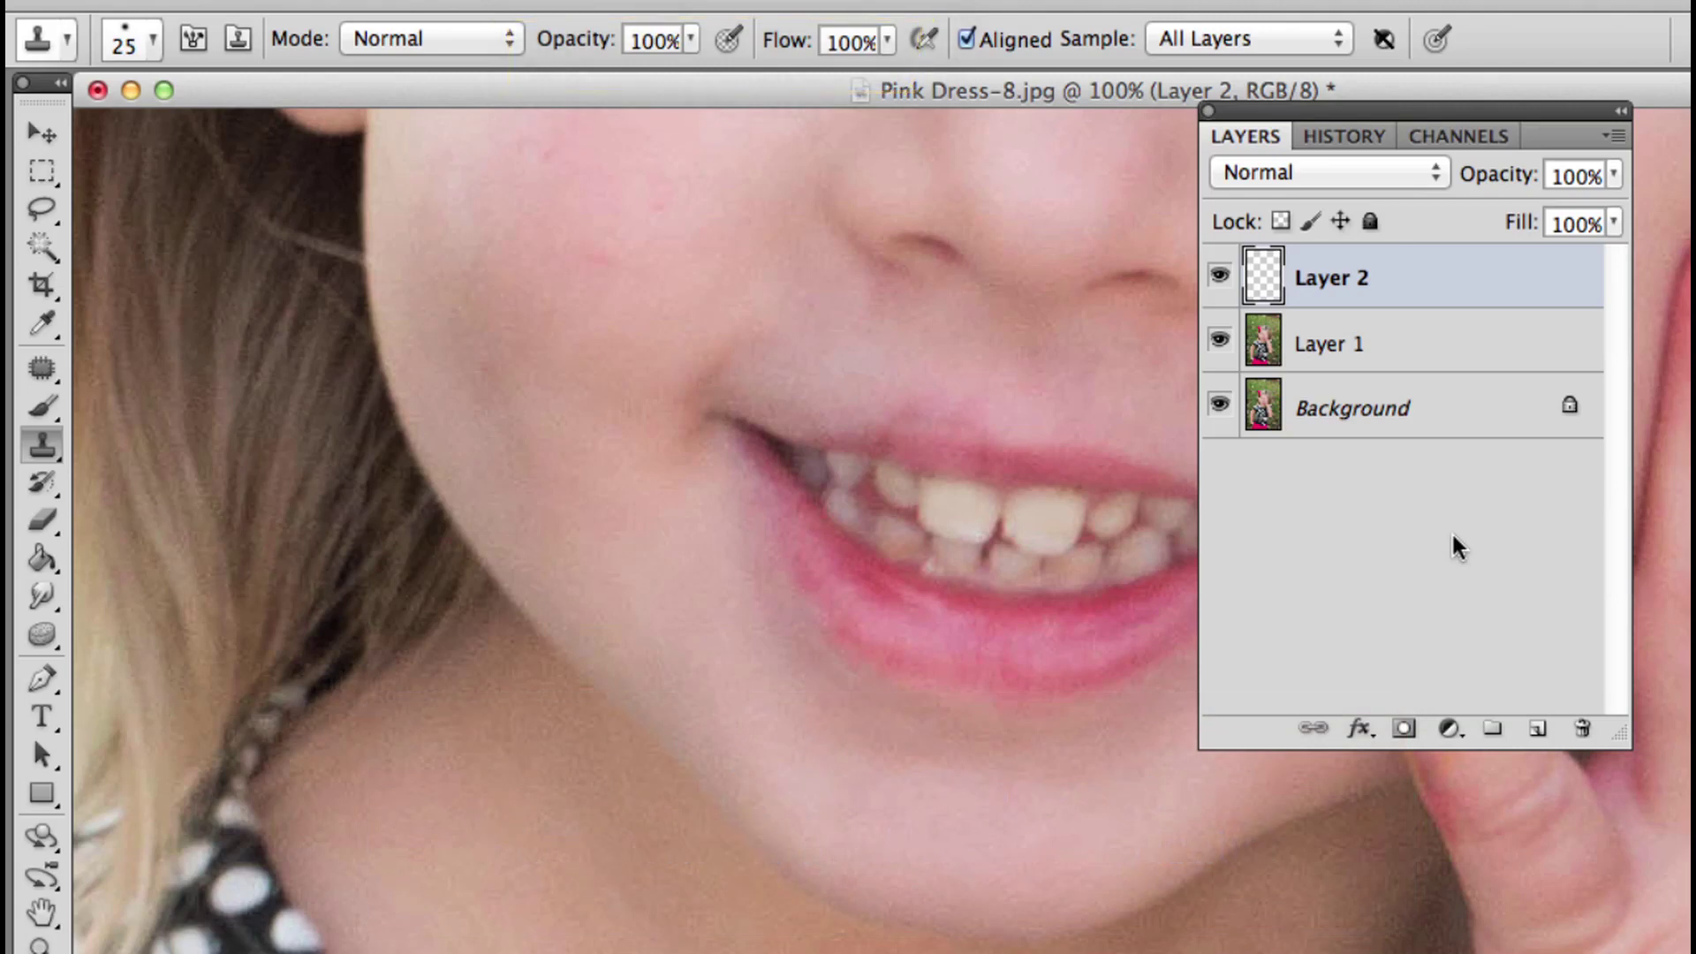
left_click_drag(807, 45, 696, 44)
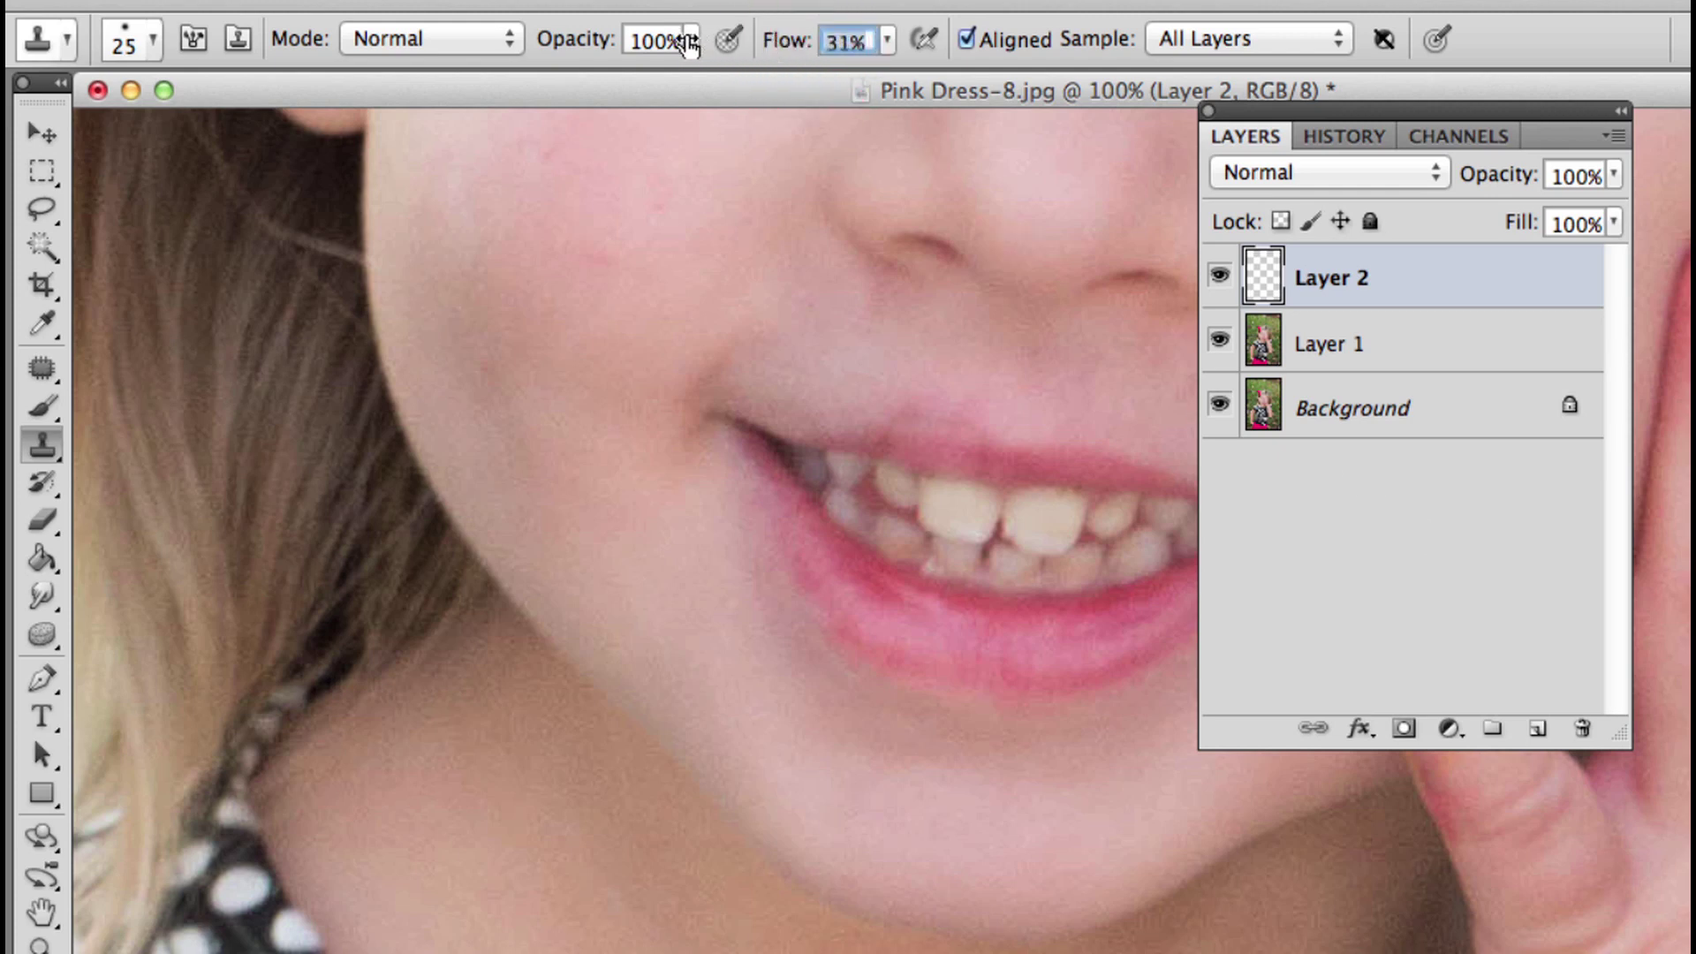
key("Return")
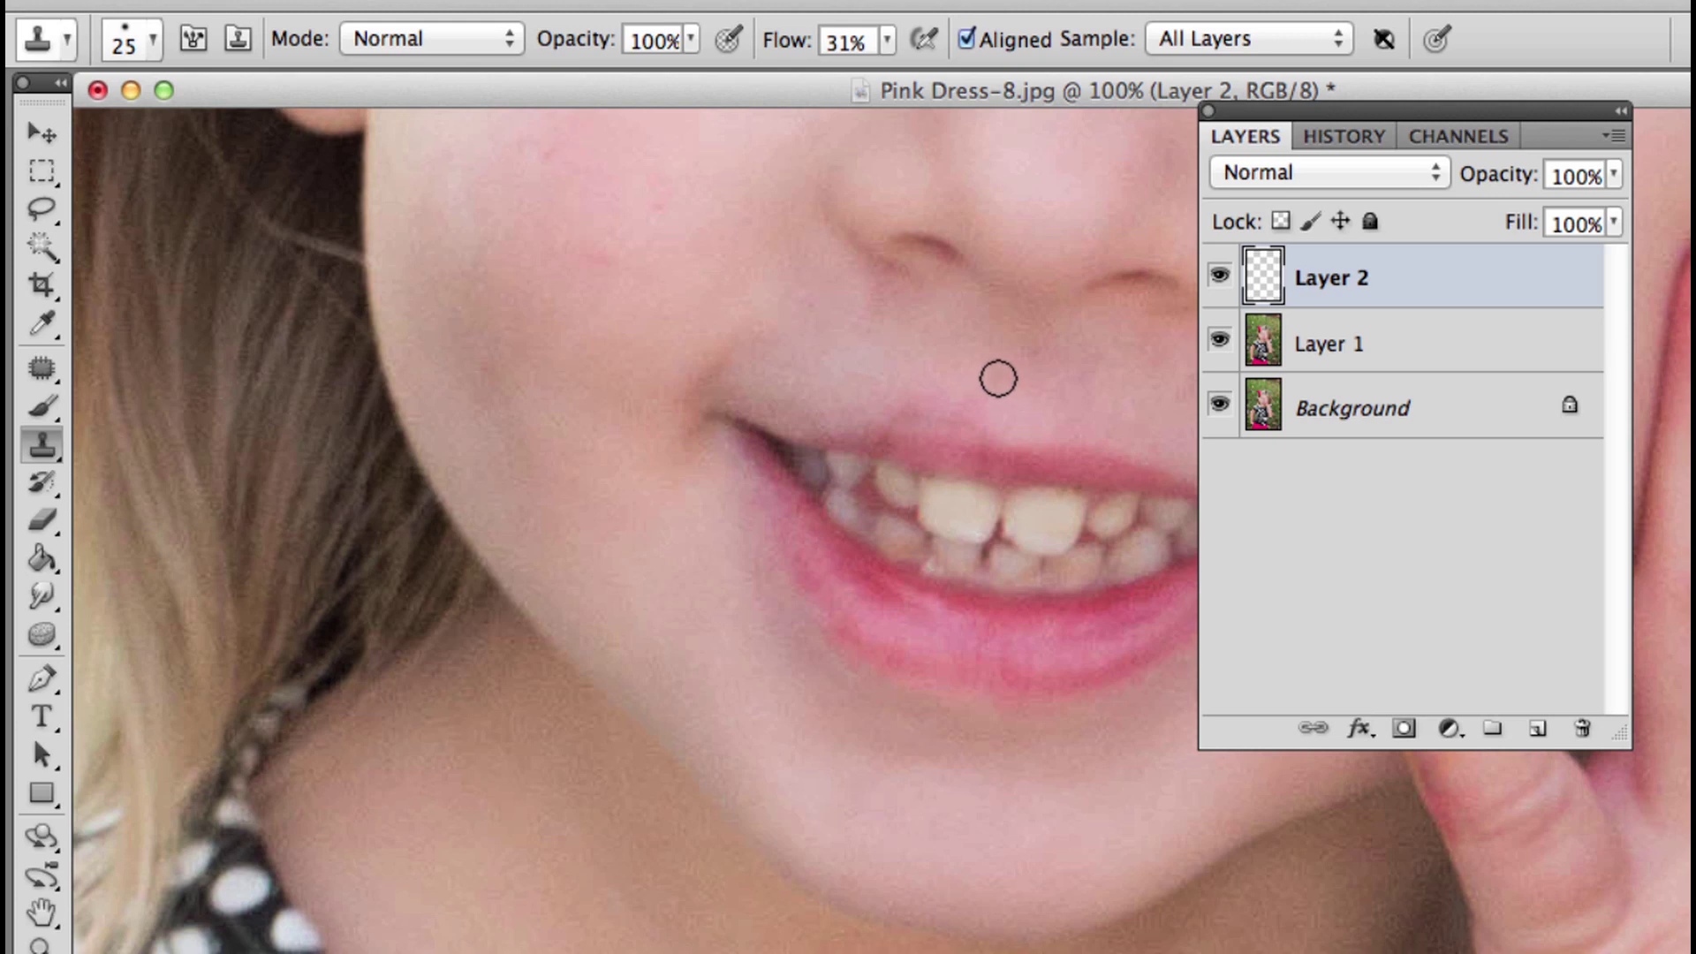
key("bracketright")
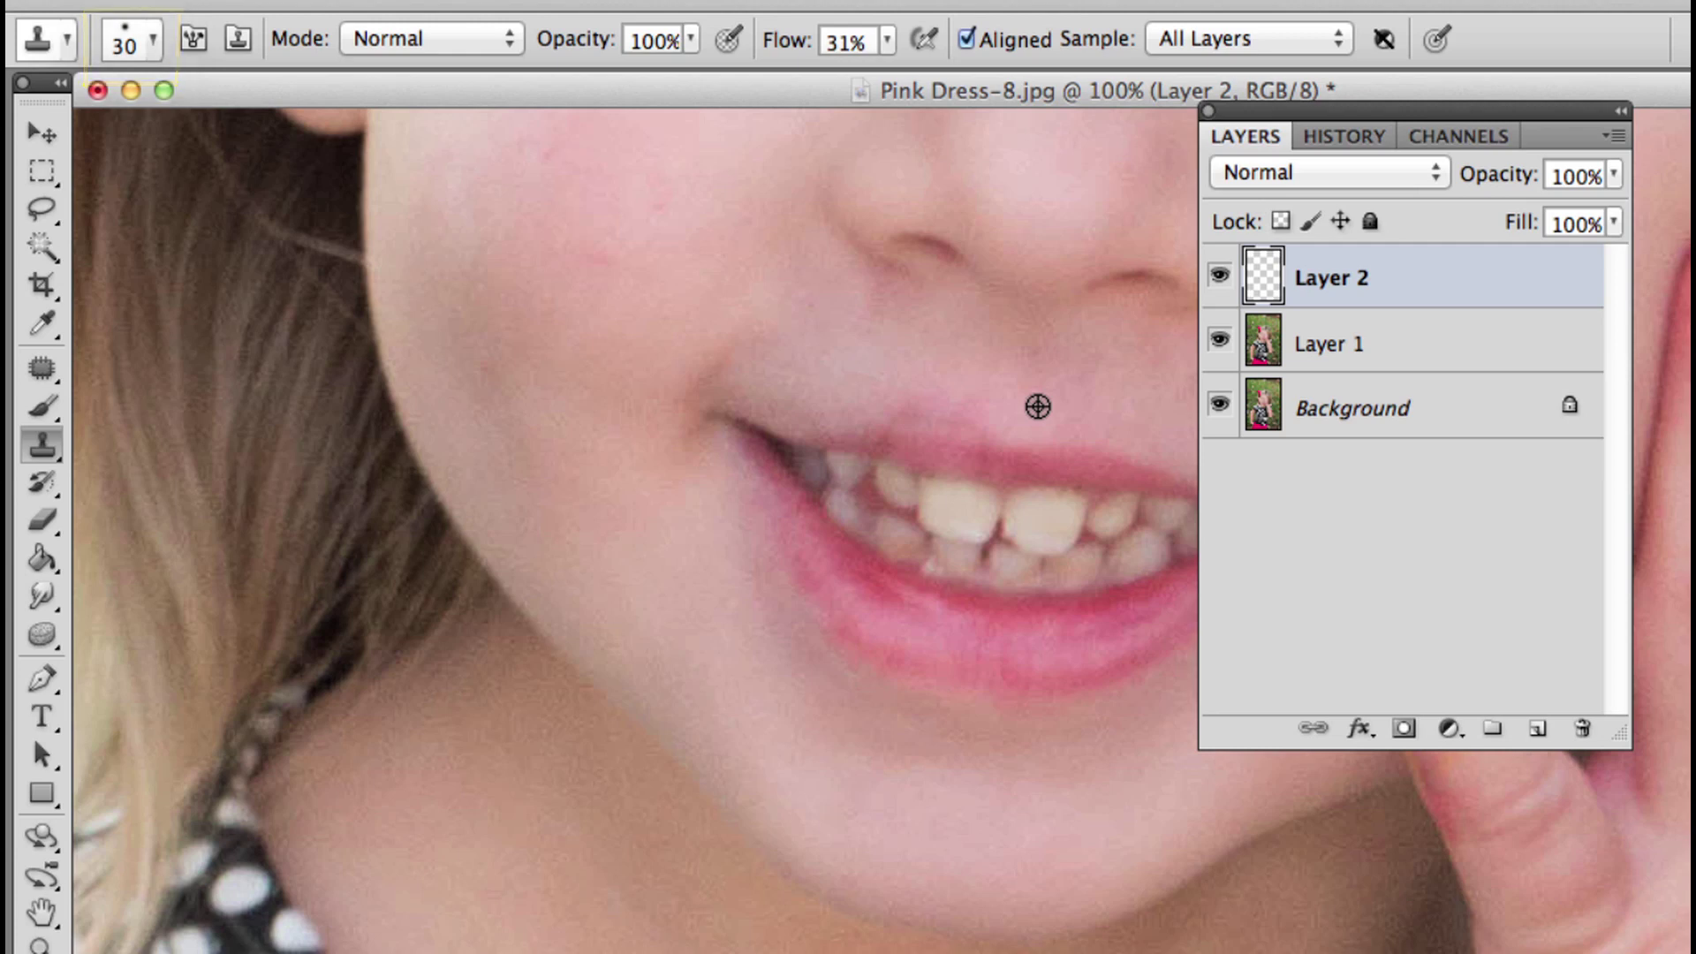
Sample clean skin beside the sore and paint it over the upper-lip sore.
left_click(968, 414, "alt")
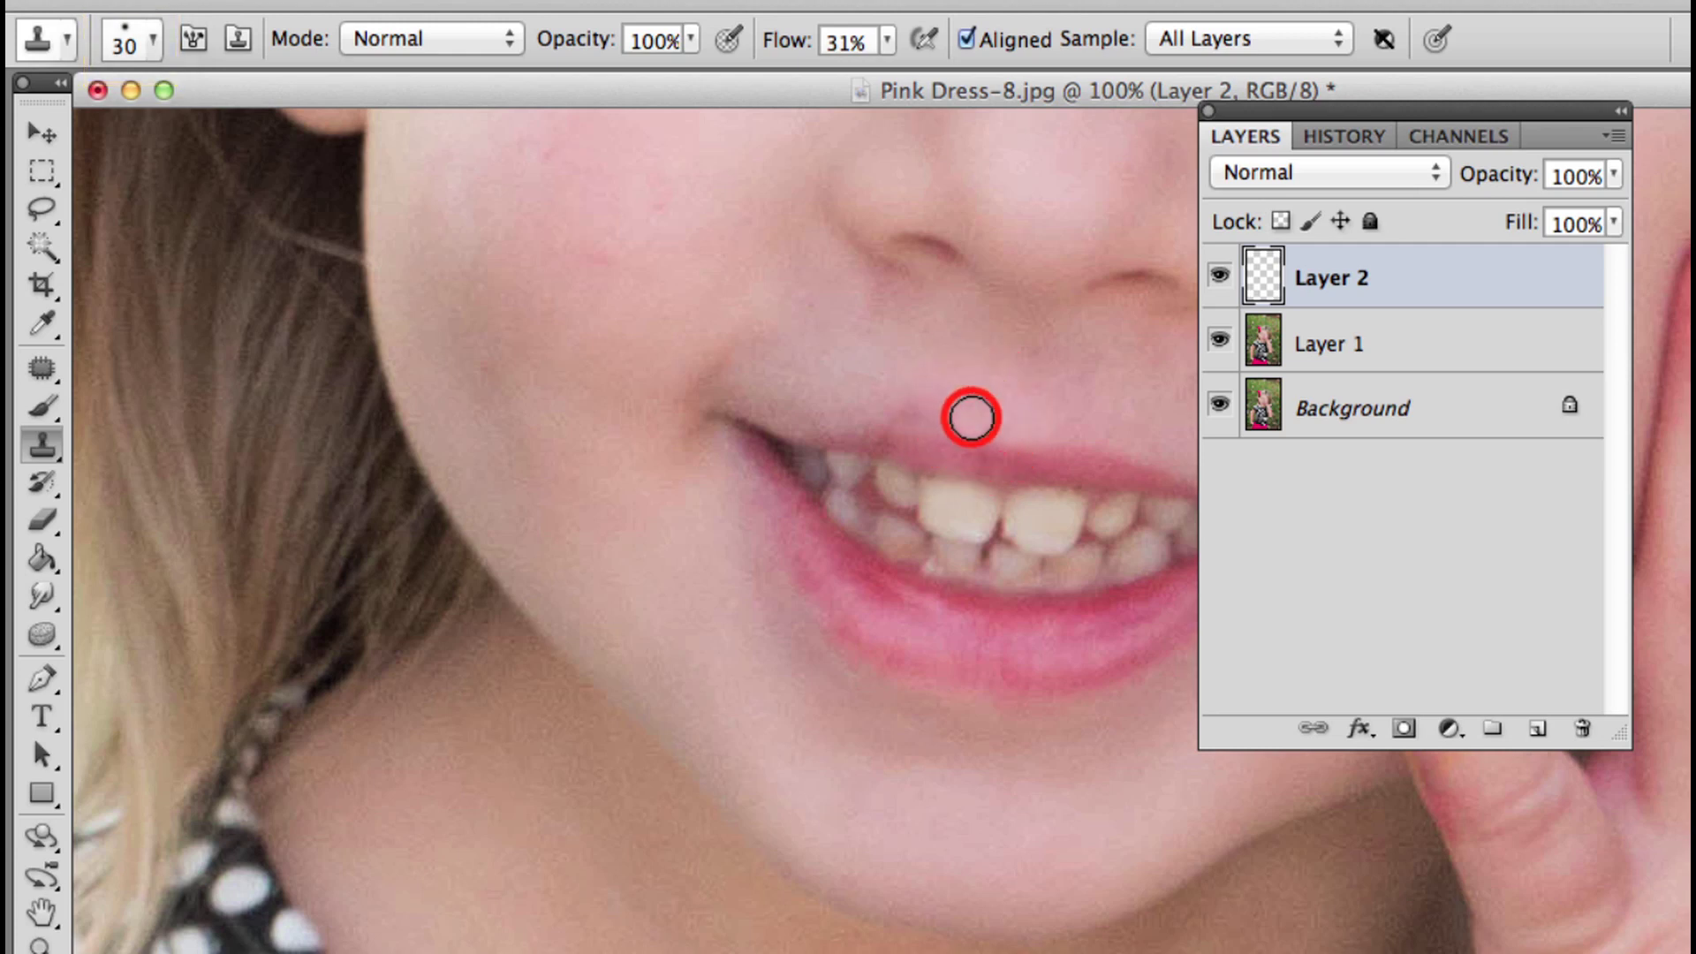
left_click_drag(957, 414, 910, 399)
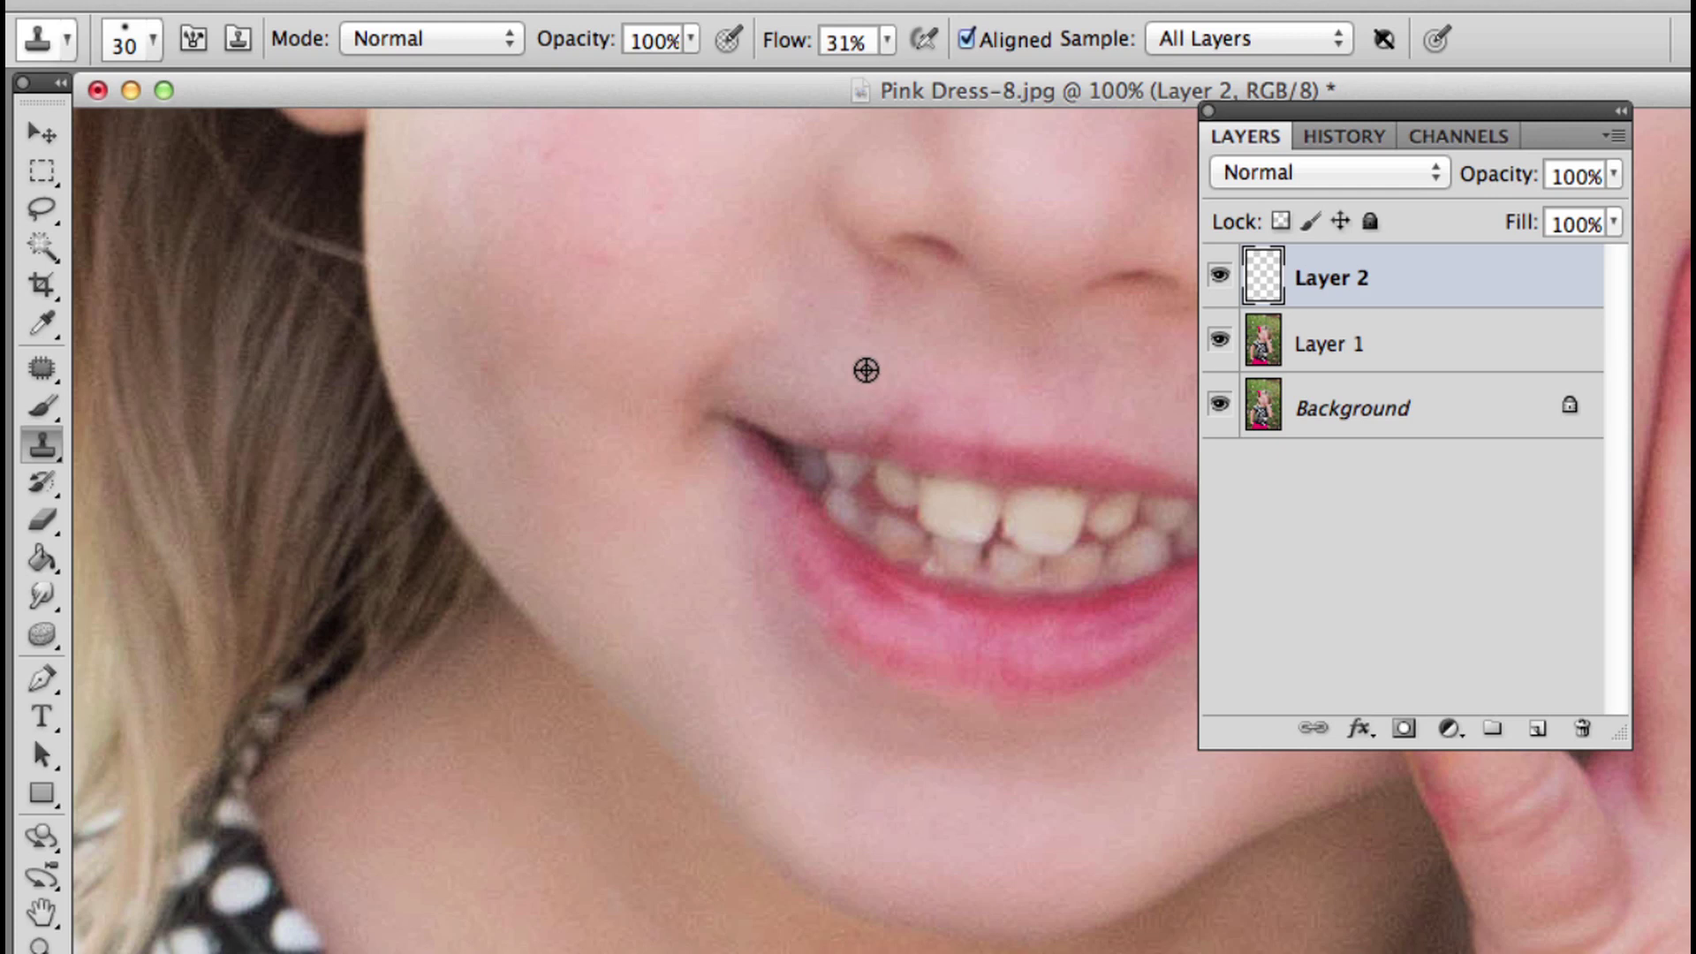
left_click(867, 370, "alt")
left_click_drag(901, 405, 938, 410)
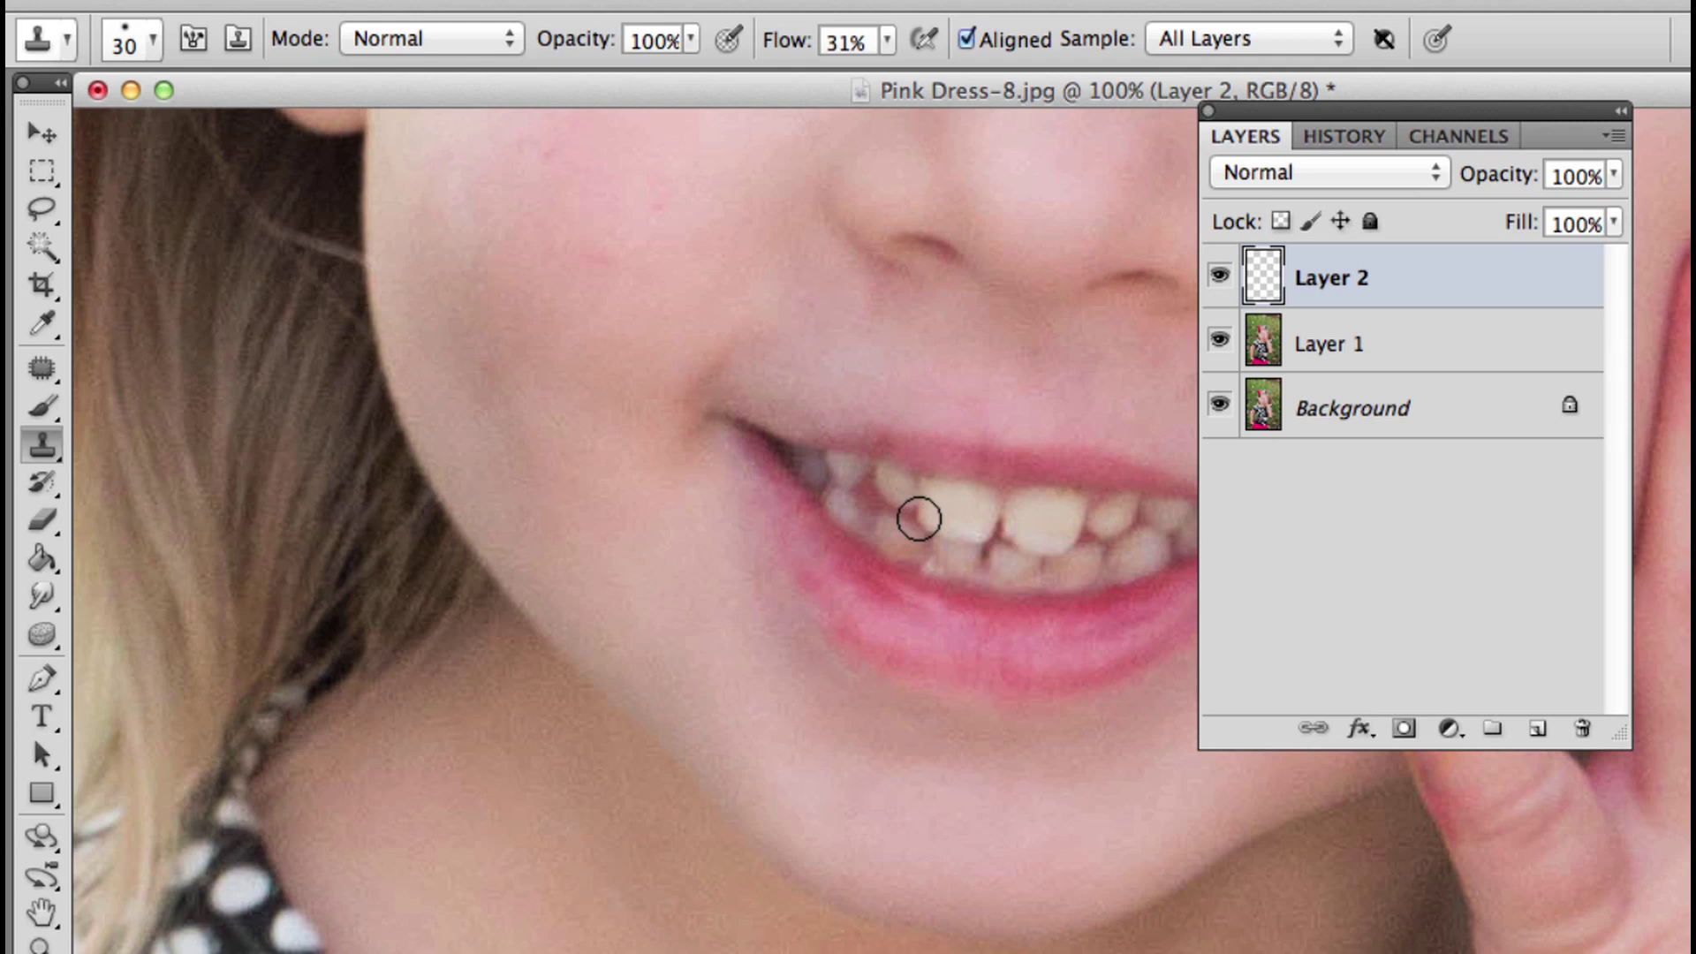
Dab more cloned skin onto the upper lip, toggling layers to compare with the original.
left_click(1218, 281)
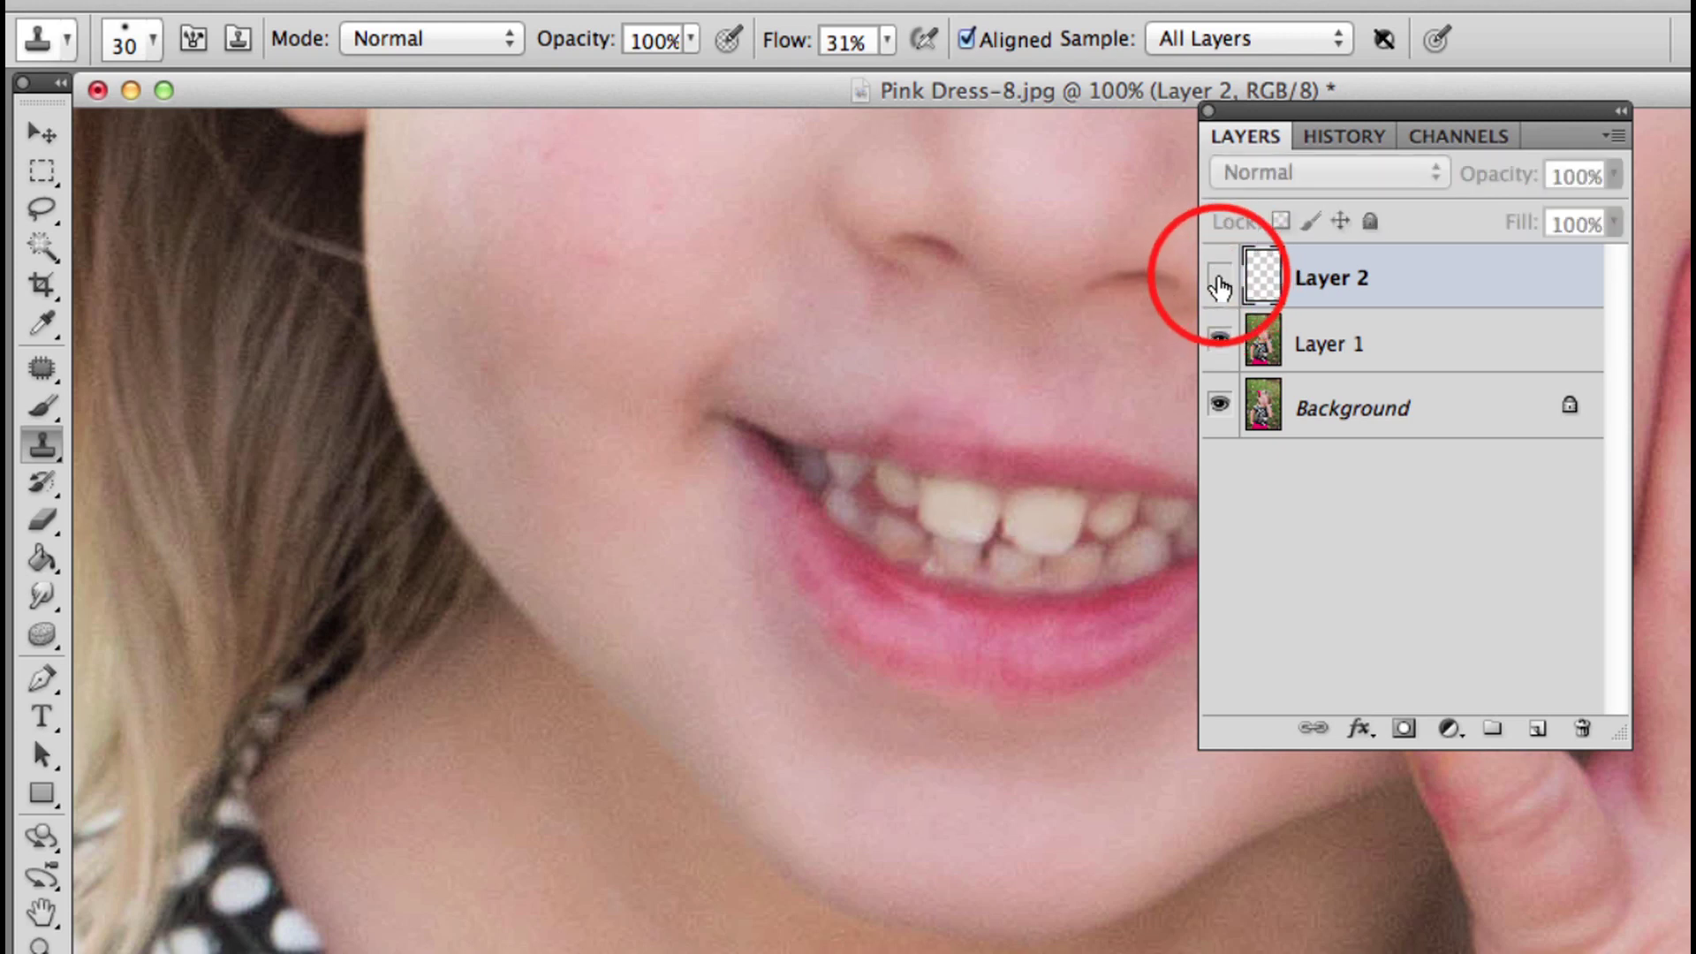
left_click(1219, 281)
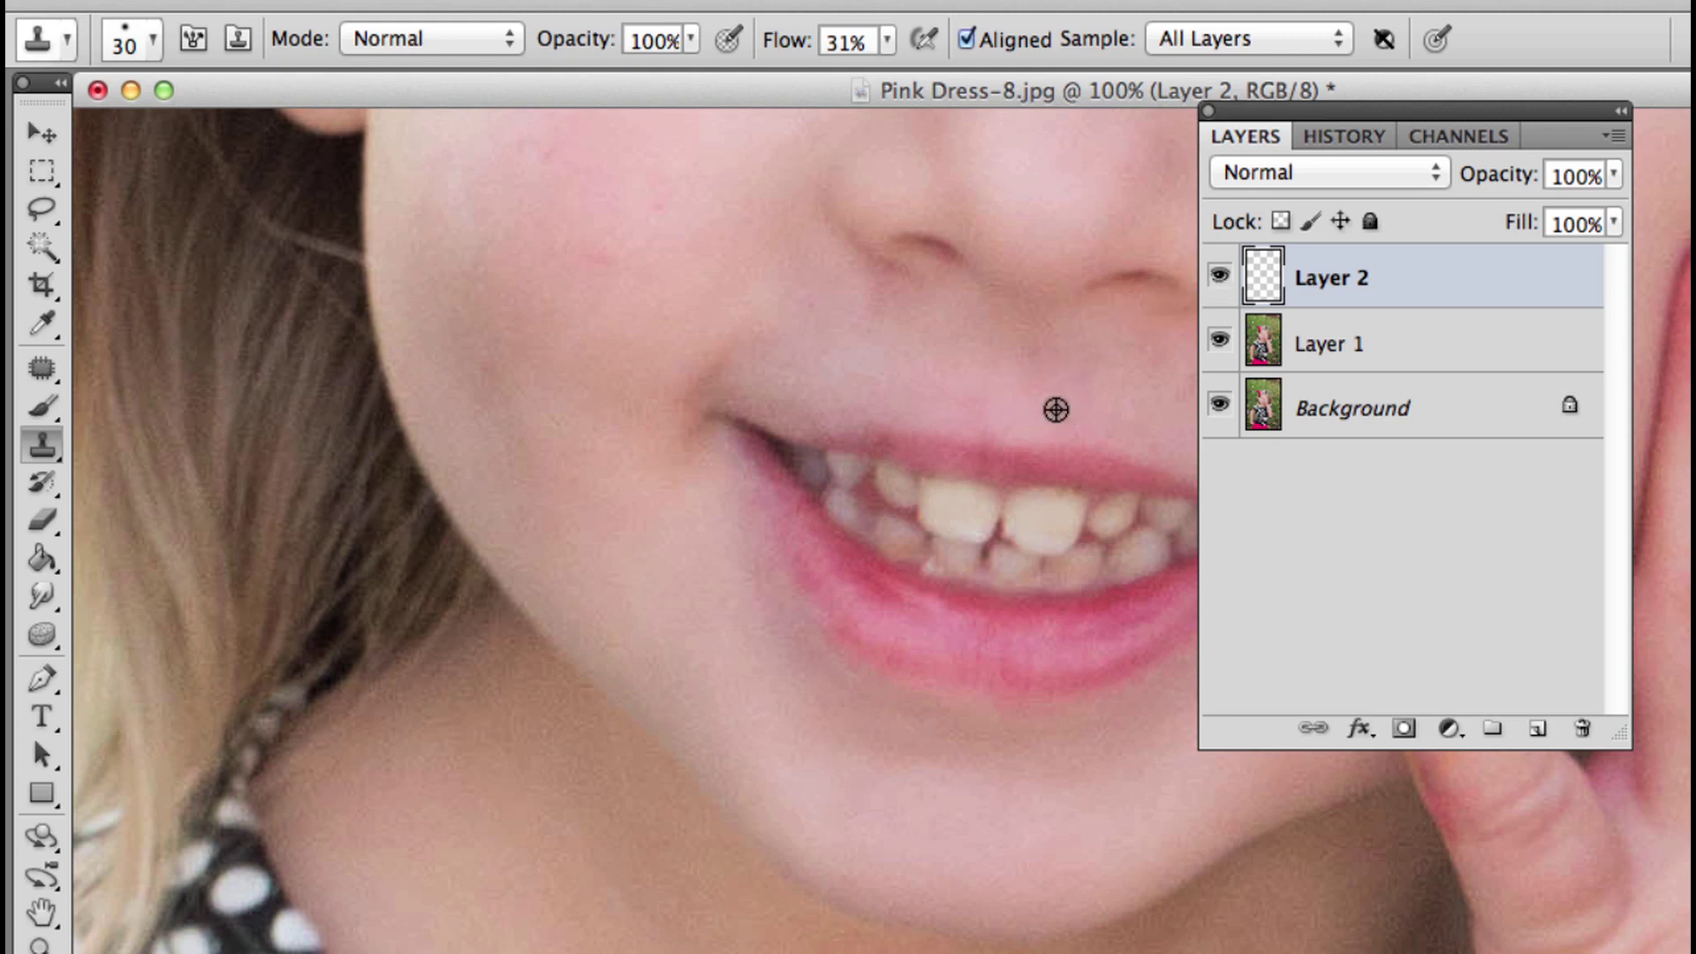
left_click(982, 416)
left_click(1223, 409, "alt")
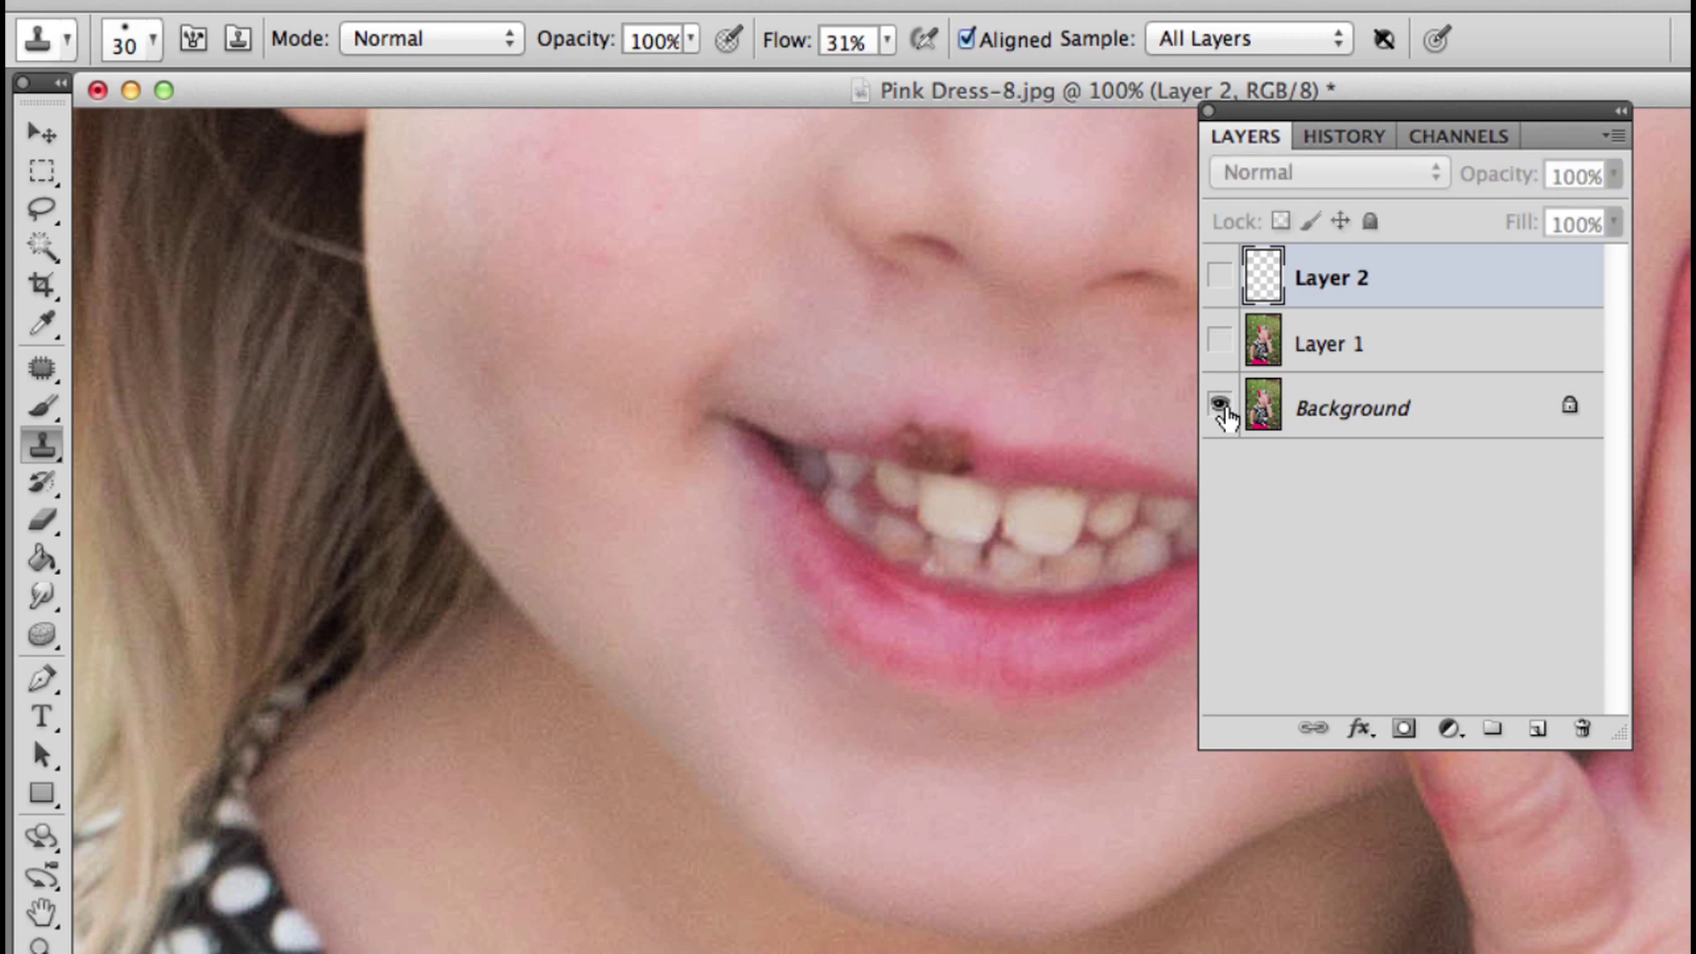
left_click(1224, 408, "alt")
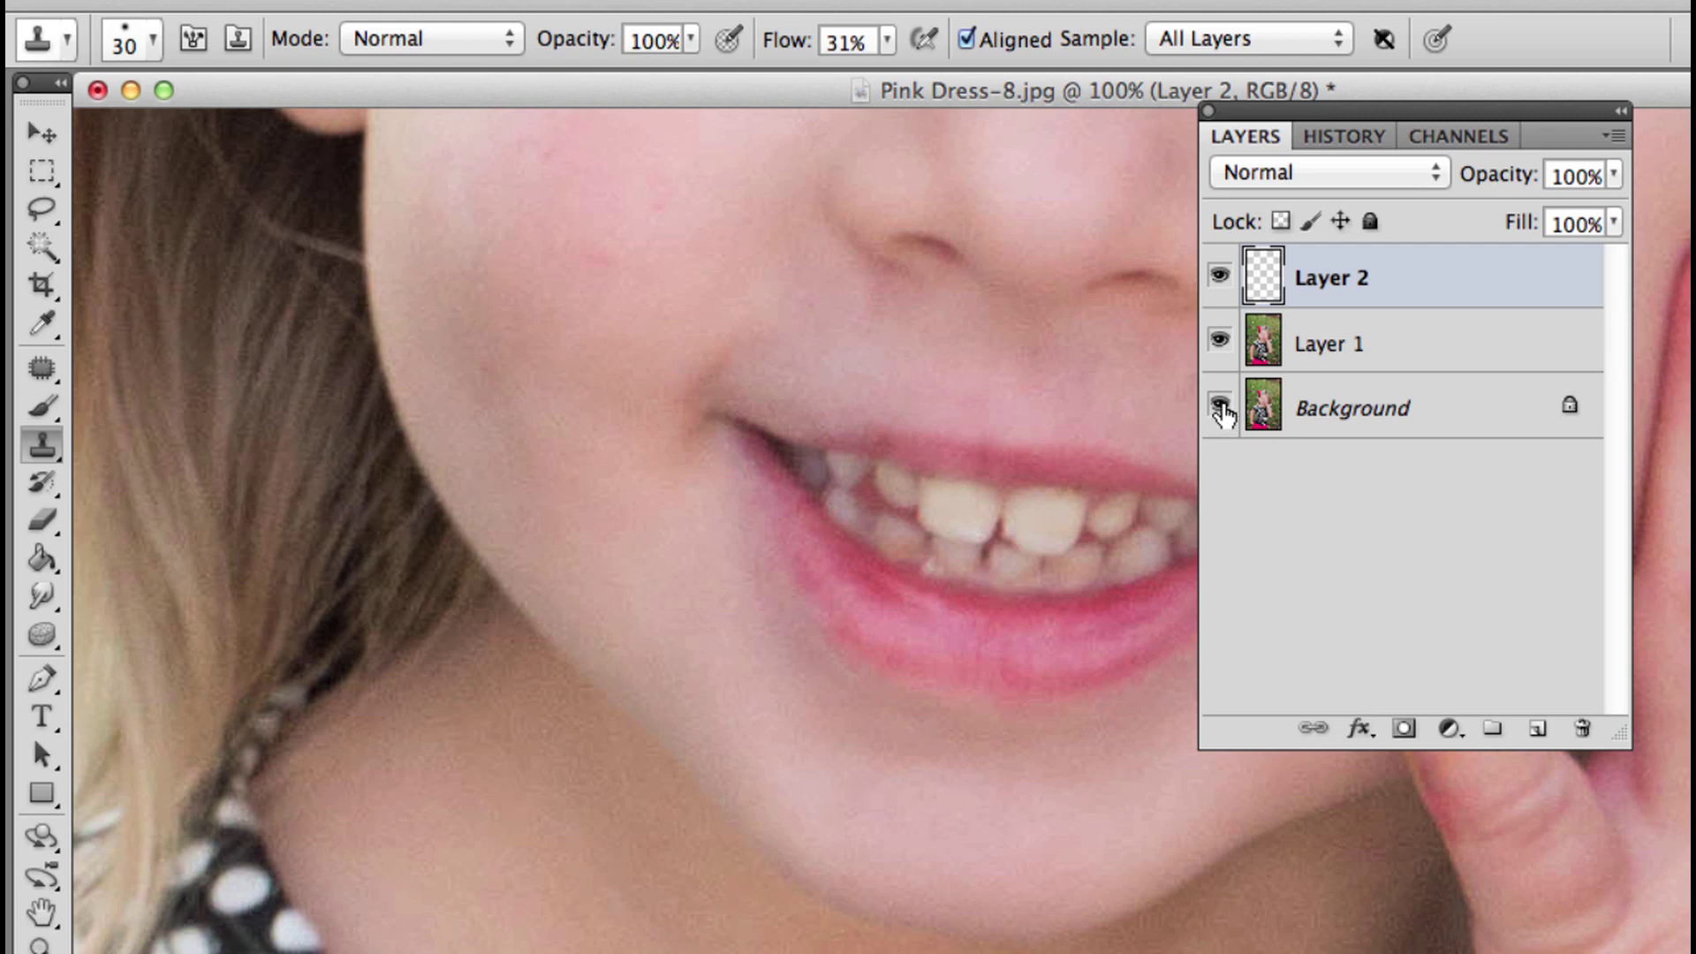
Zoom out to view the whole retouched portrait with the retouch layers visible.
key("ctrl+minus")
key("ctrl+minus")
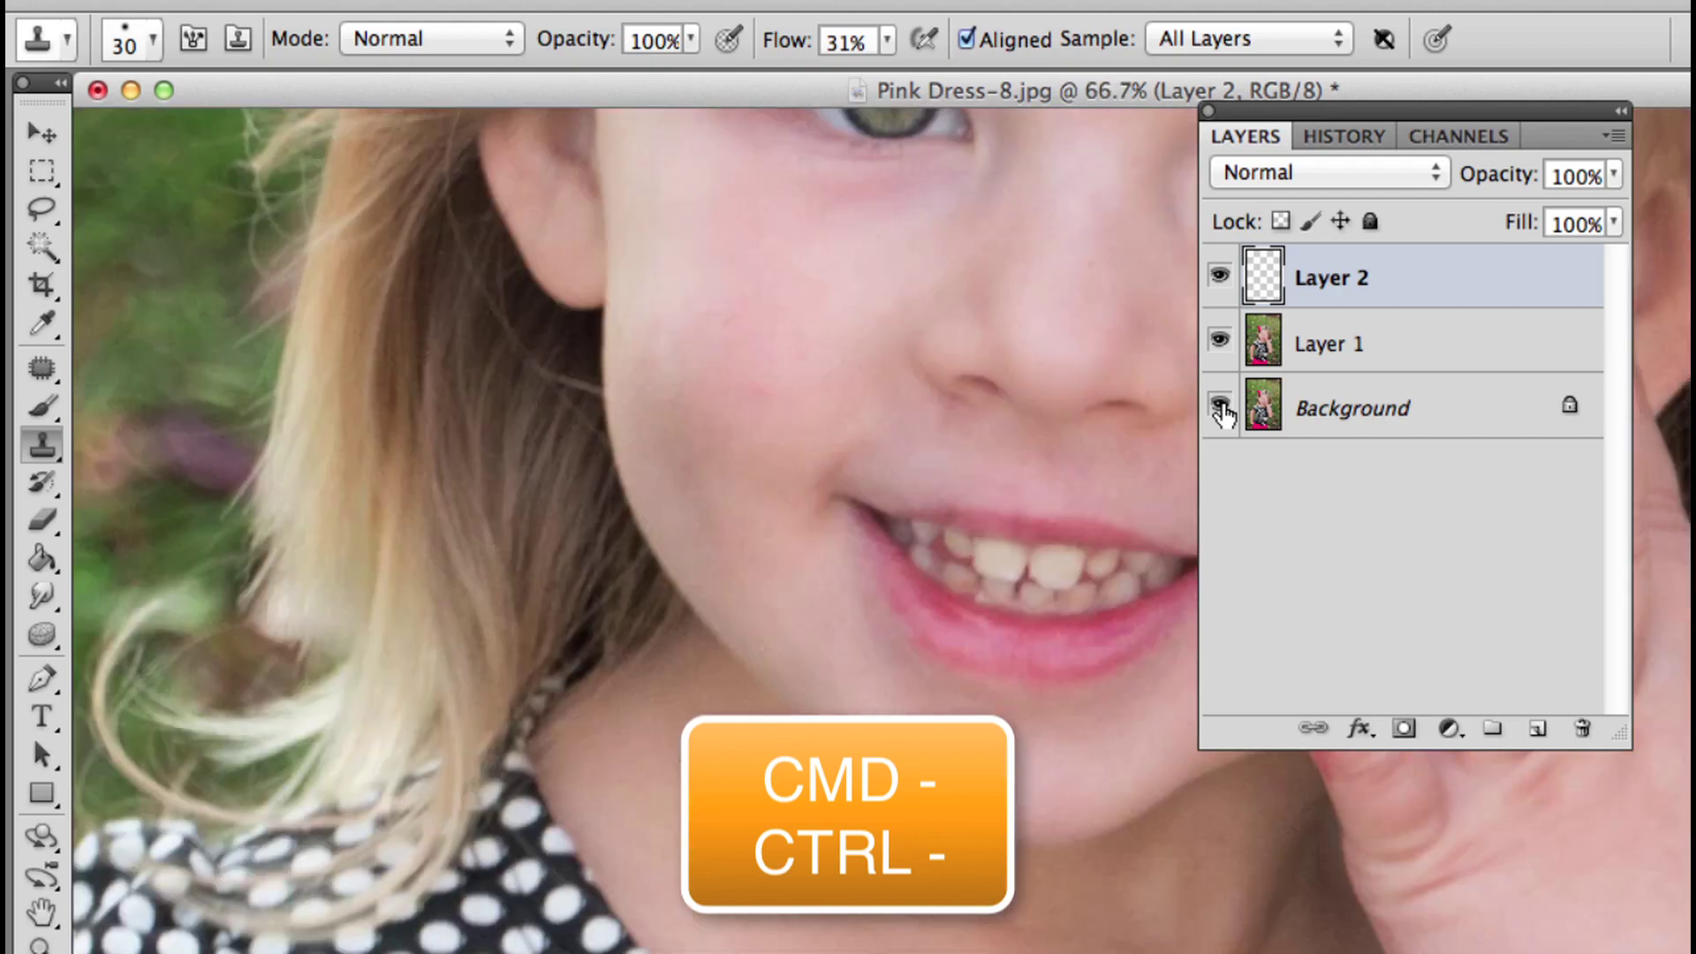
key("ctrl+minus")
key("ctrl+minus")
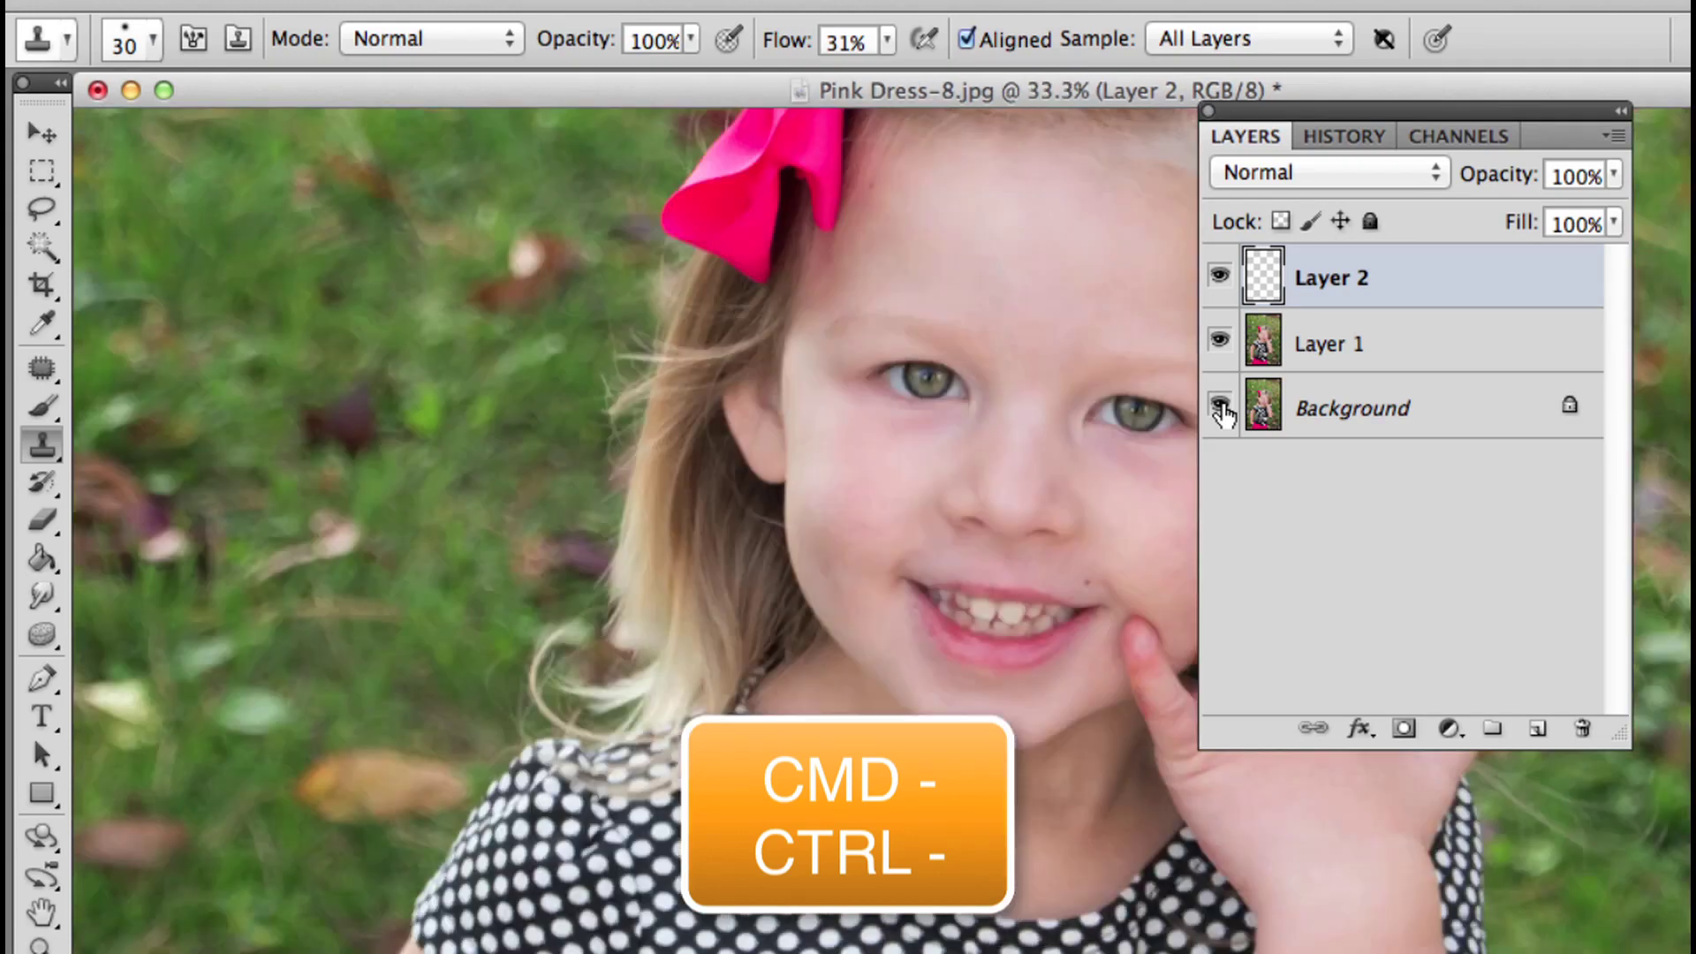
key("ctrl+minus")
key("ctrl+minus")
key("ctrl+minus")
key("ctrl+minus")
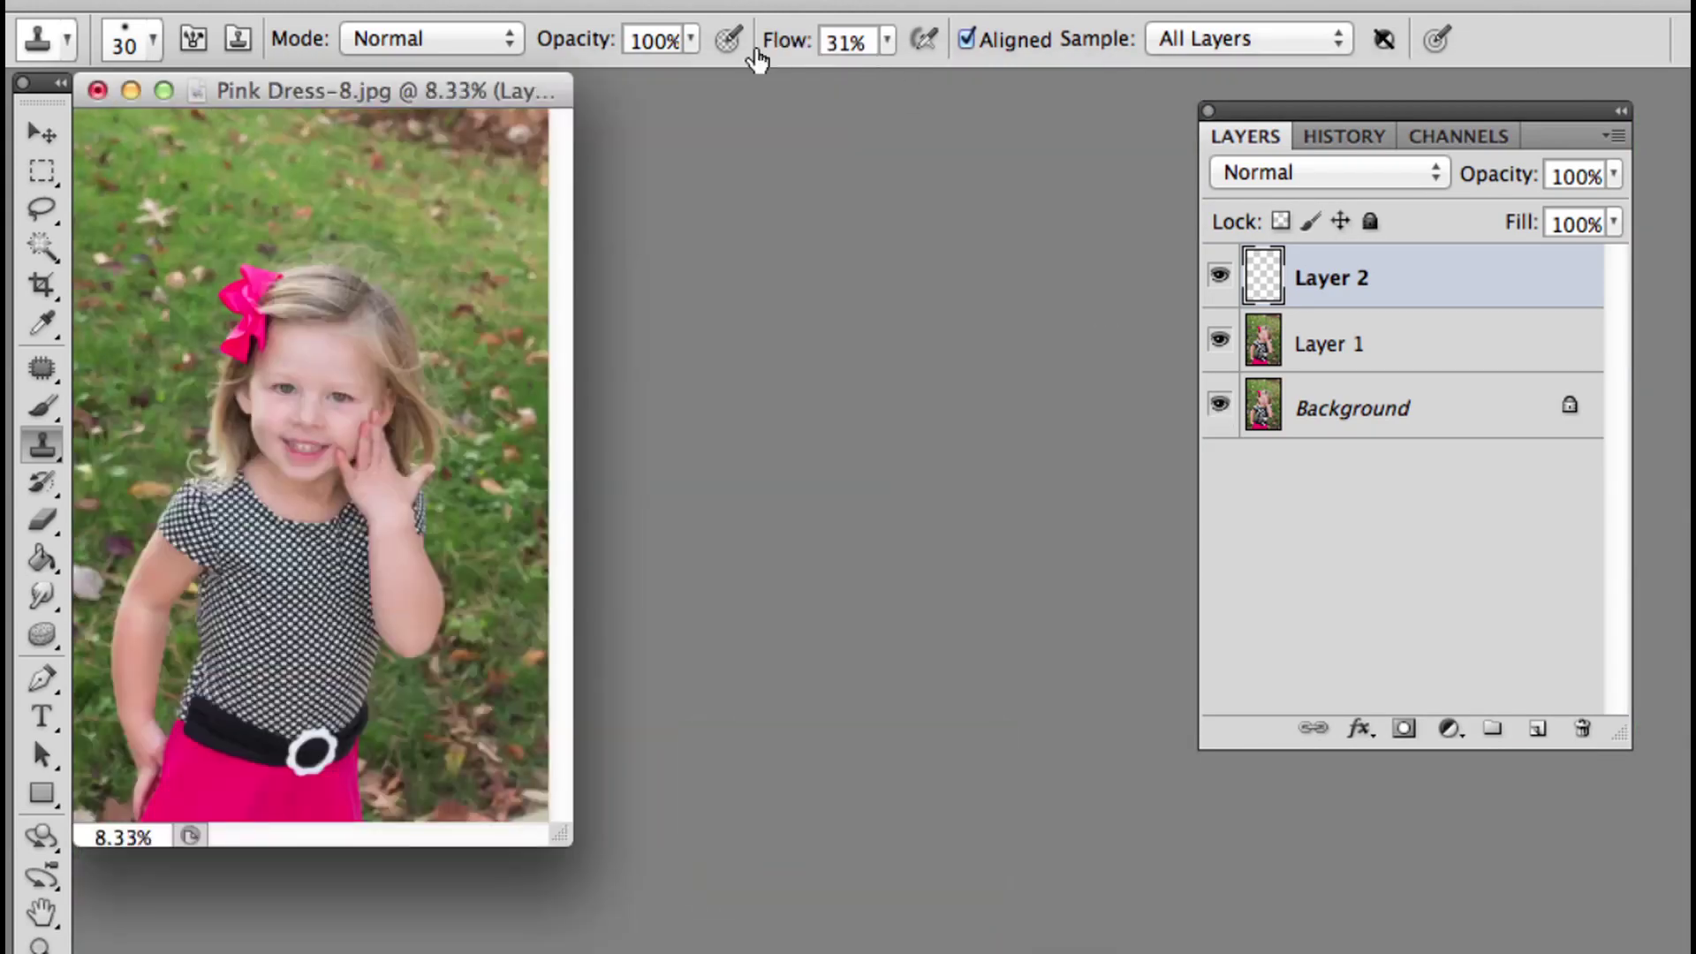
key("ctrl+minus")
left_click_drag(447, 83, 908, 126)
key("ctrl+plus")
key("ctrl+plus")
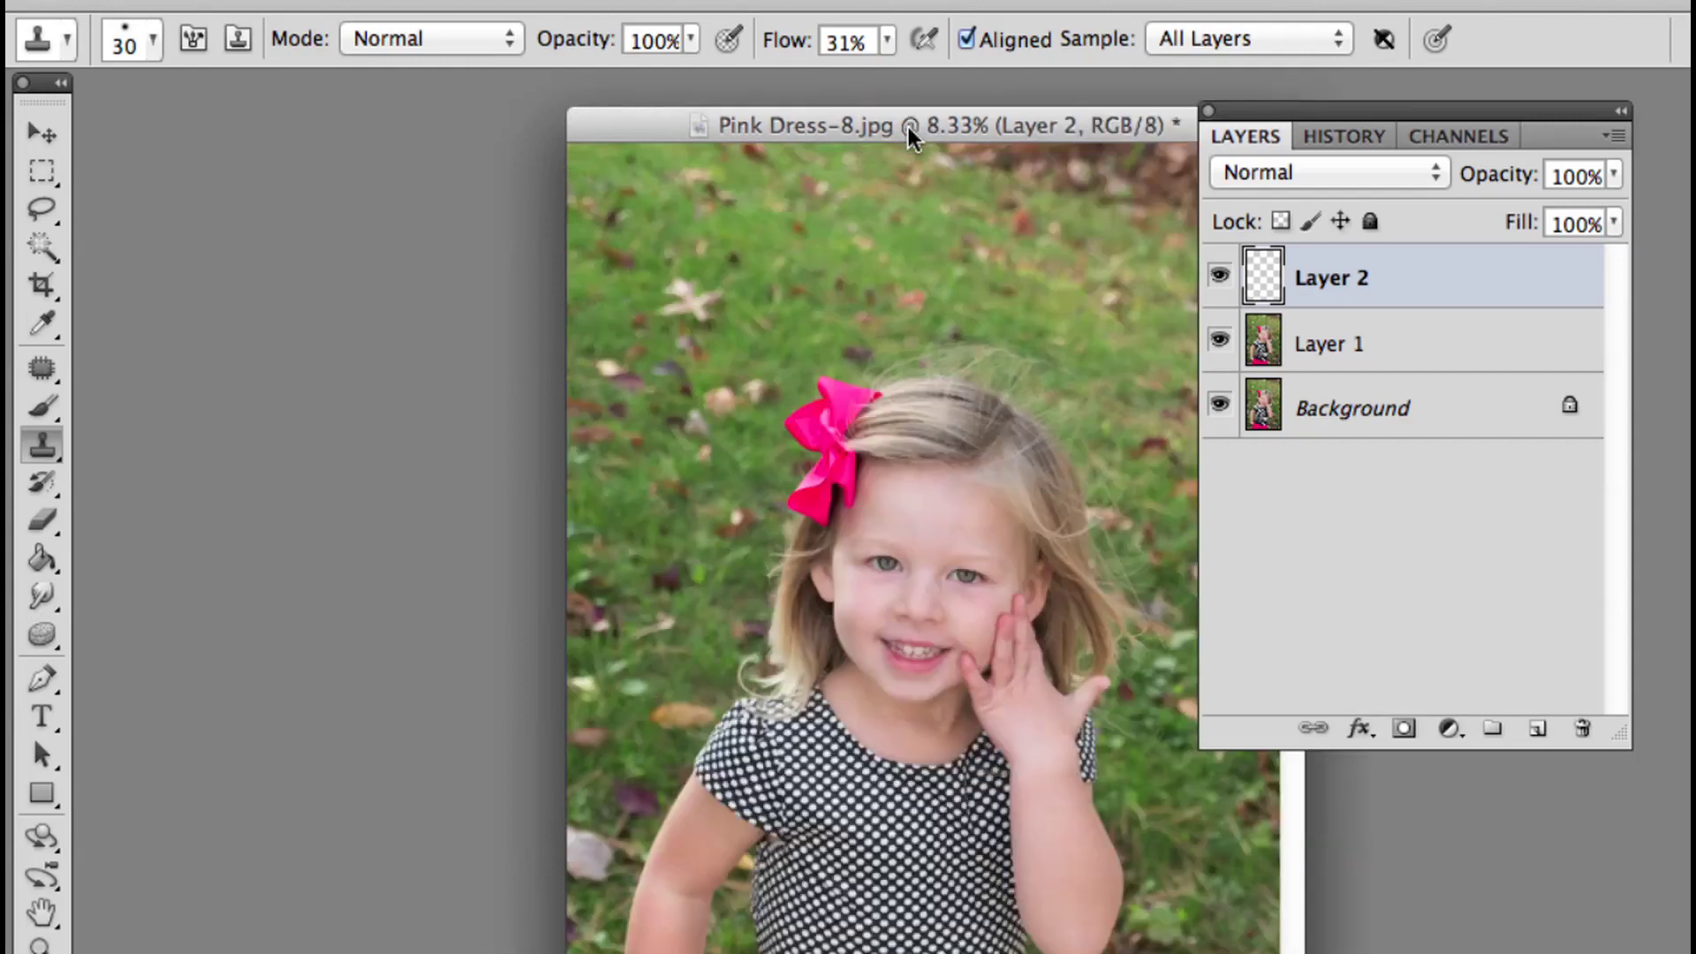
left_click(1222, 408)
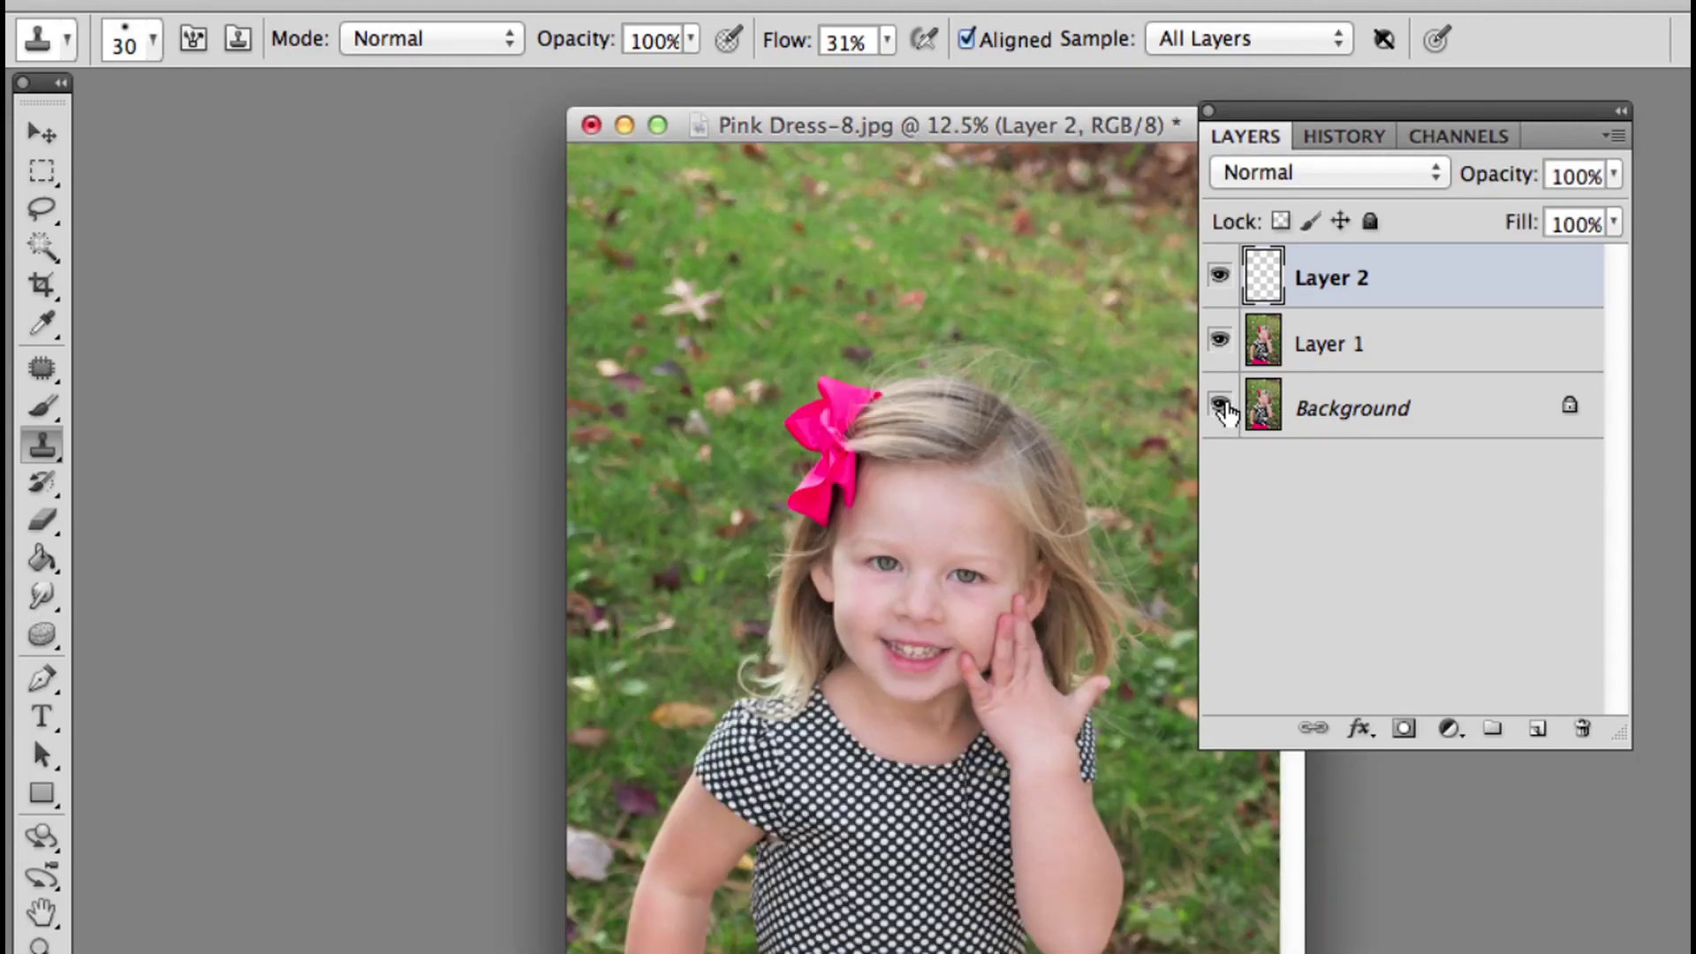